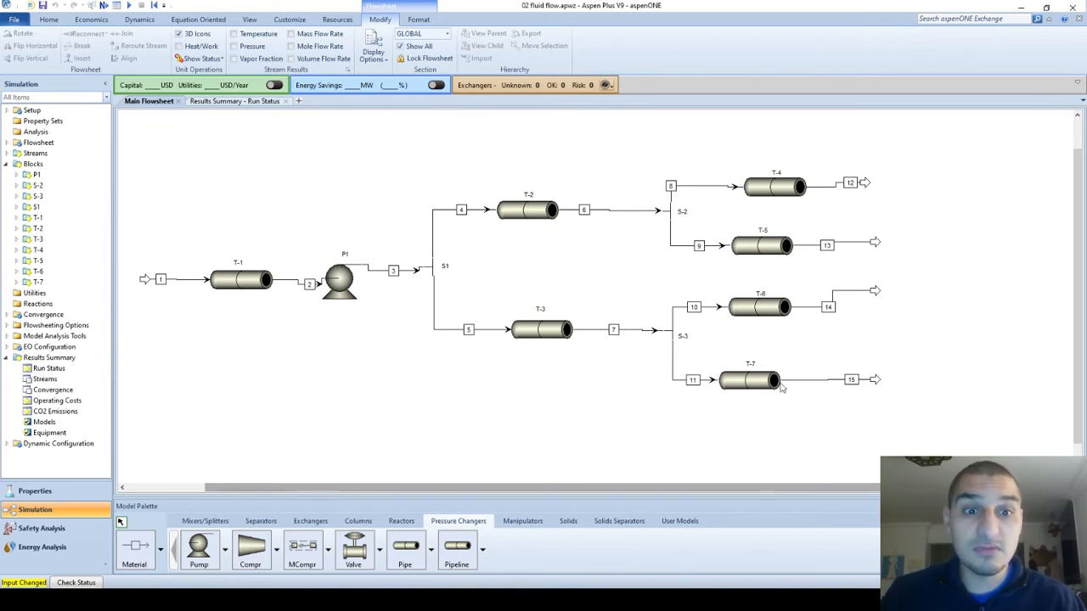
Inspect the fittings settings of pipe T-5 and return to the main flowsheet
left_click(762, 253)
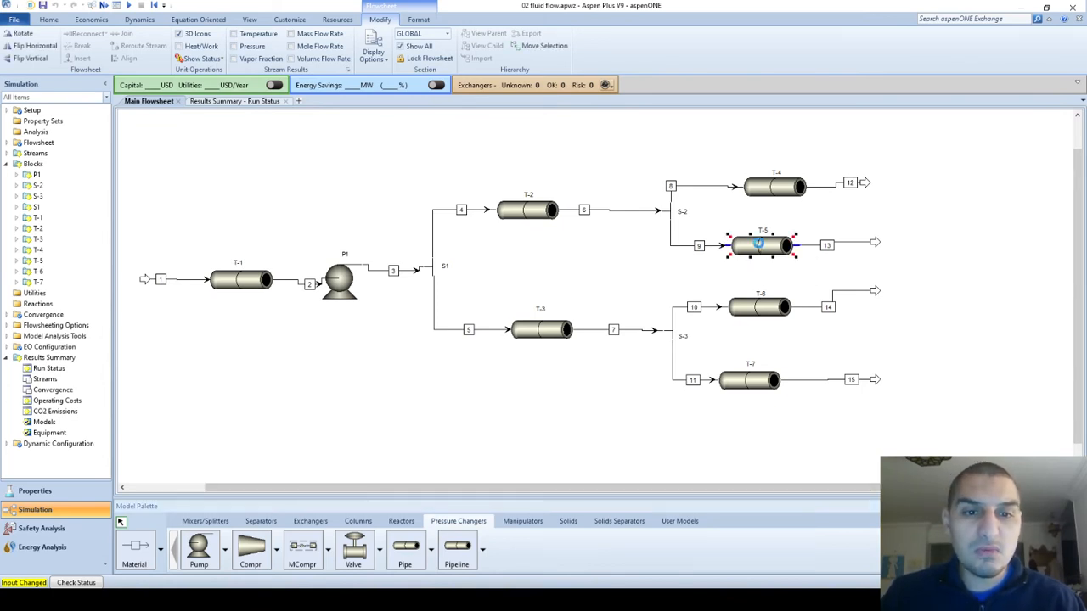
double_click(747, 242)
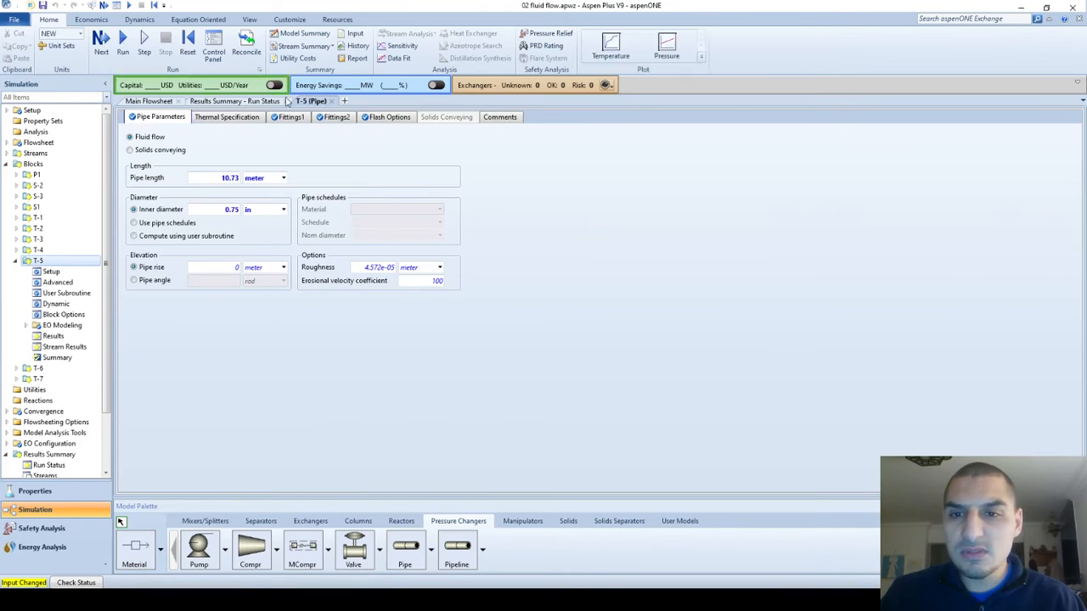
left_click(289, 118)
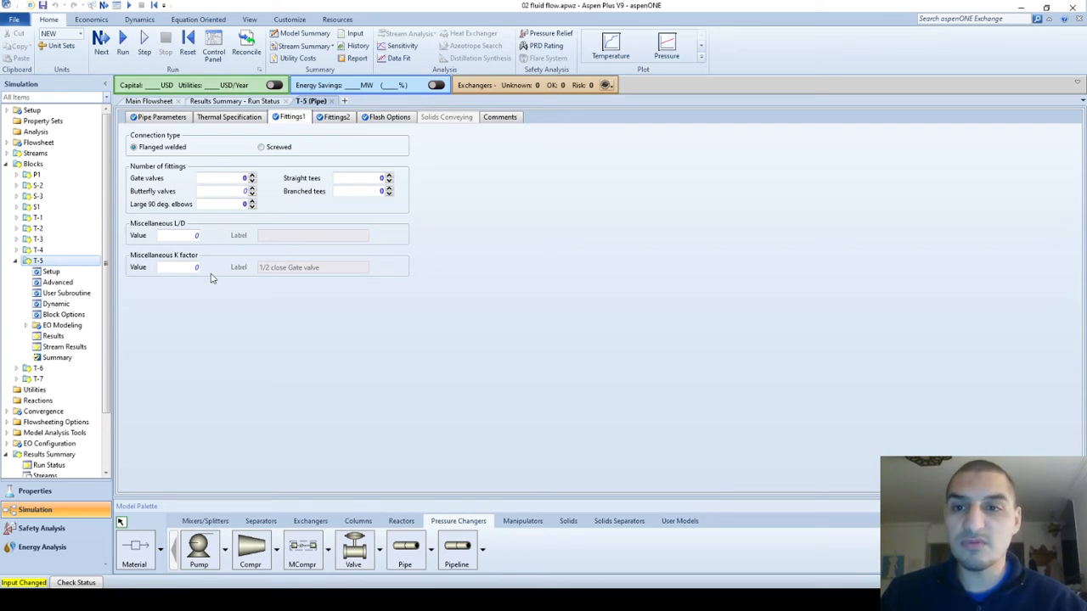
left_click(149, 101)
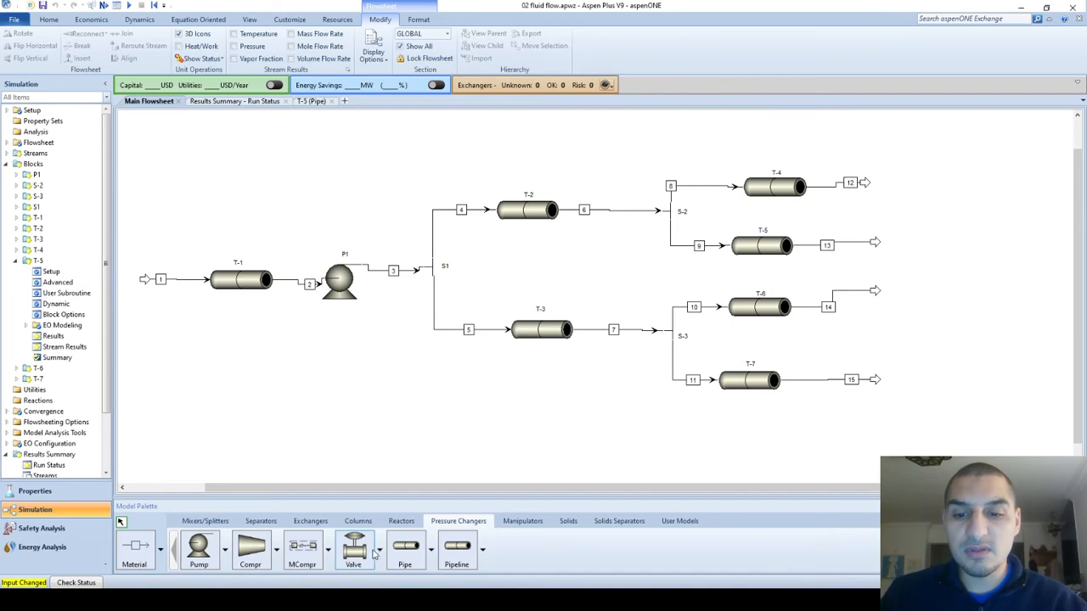
Place a valve block on the flowsheet beyond the outlet of stream 14
left_click(370, 552)
left_click(379, 551)
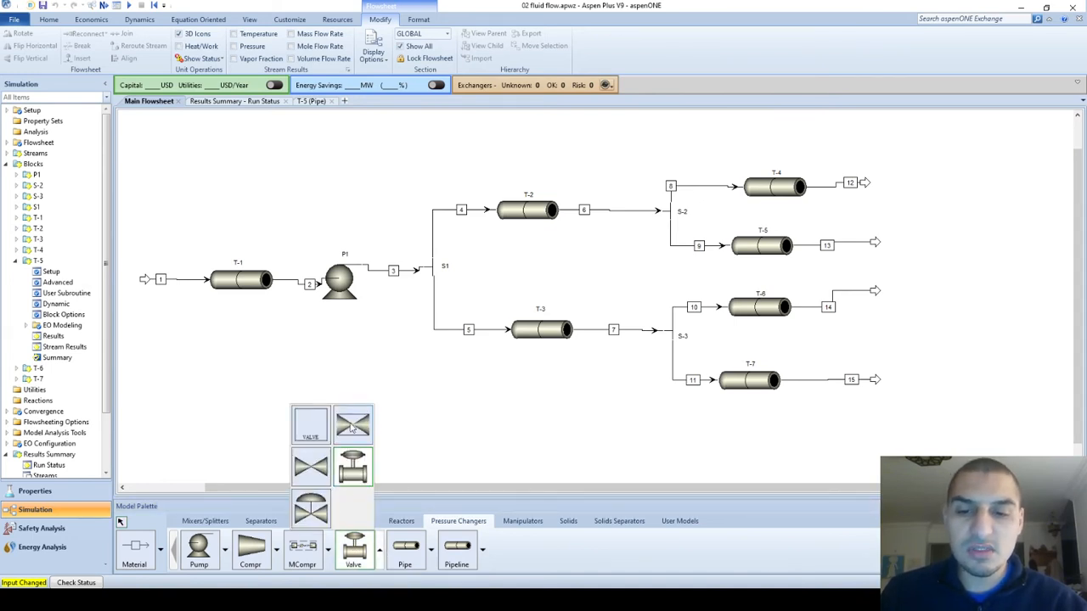
left_click(349, 545)
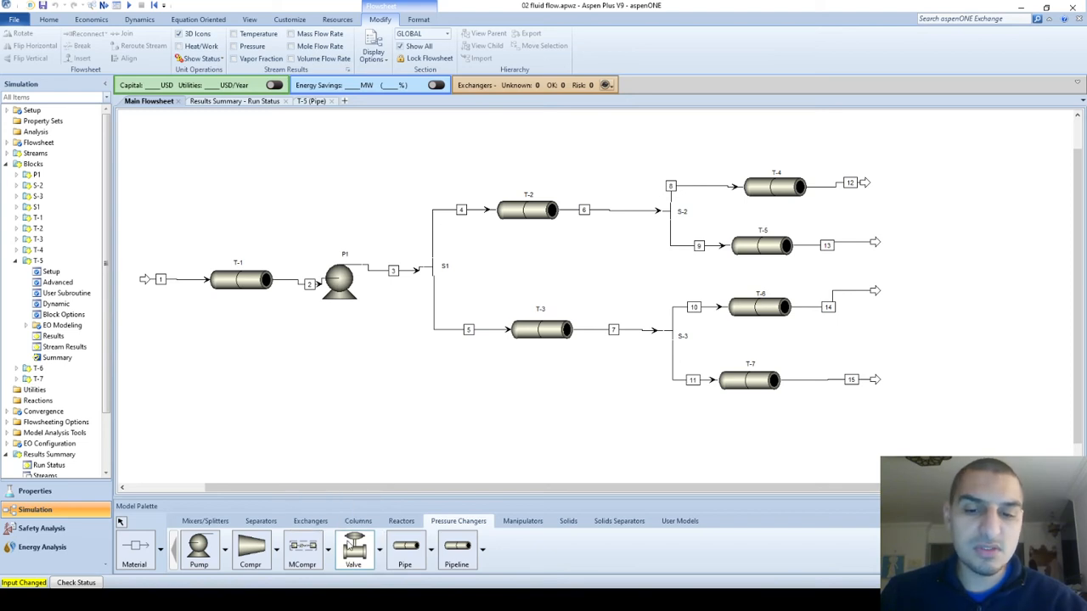
left_click(350, 545)
left_click(928, 287)
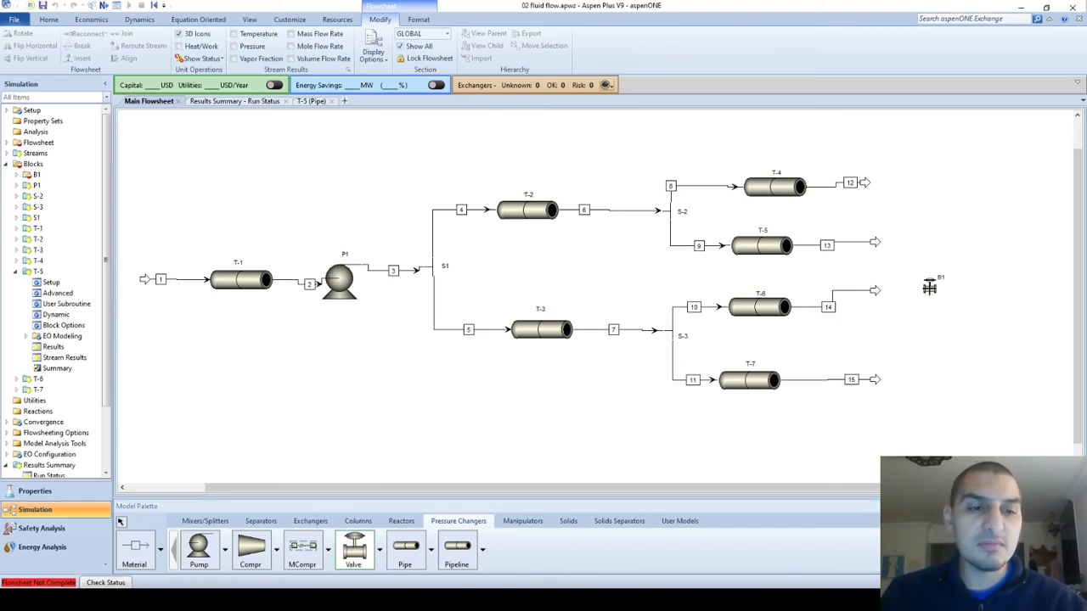
key("Escape")
Connect stream 14 to the valve's inlet and draw a material stream leaving the valve's outlet
left_click(877, 291)
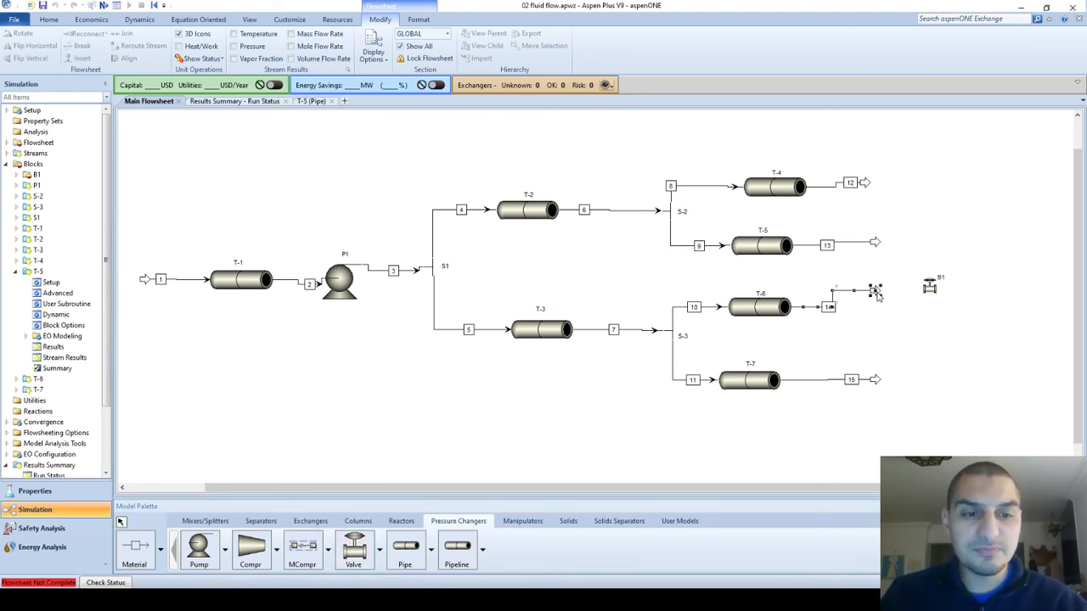
left_click_drag(875, 293, 922, 288)
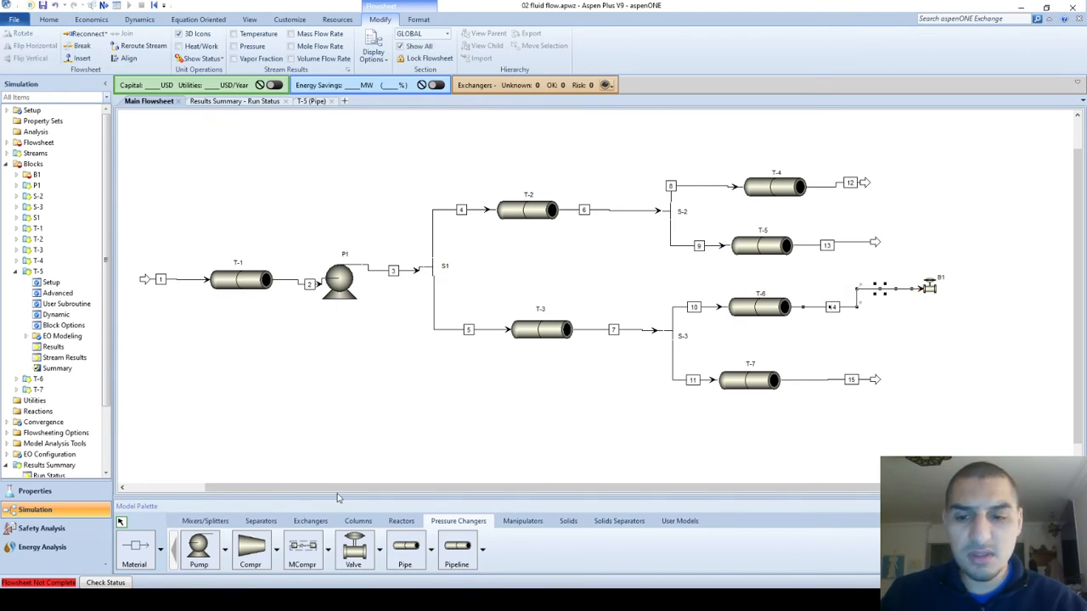
left_click(134, 548)
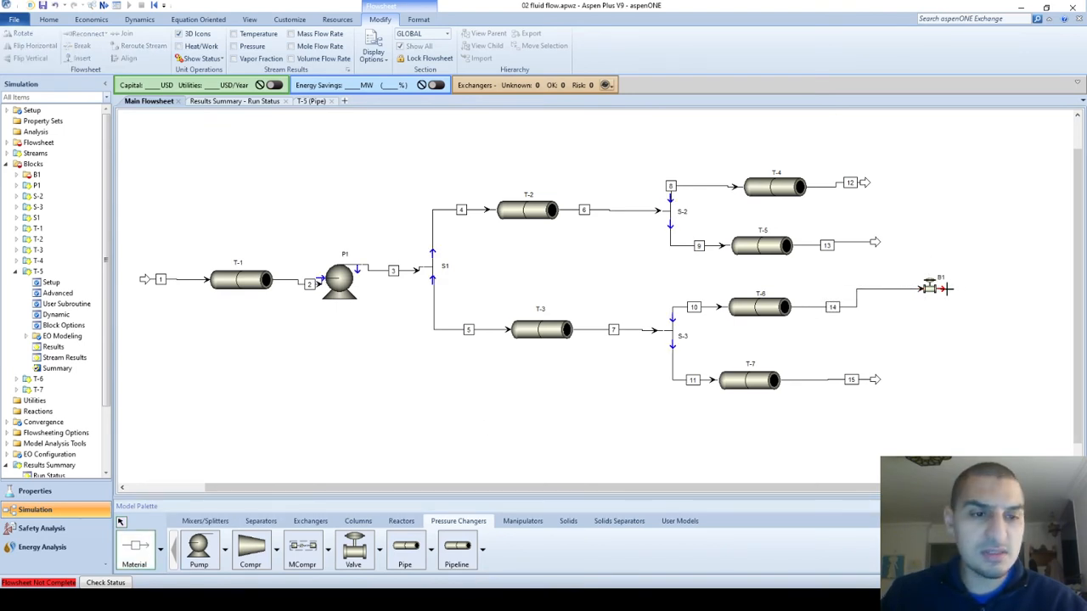
left_click(948, 289)
left_click(1014, 298)
key("Escape")
Rename the valve block VALVE and move it slightly lower on the flowsheet
left_click(945, 280)
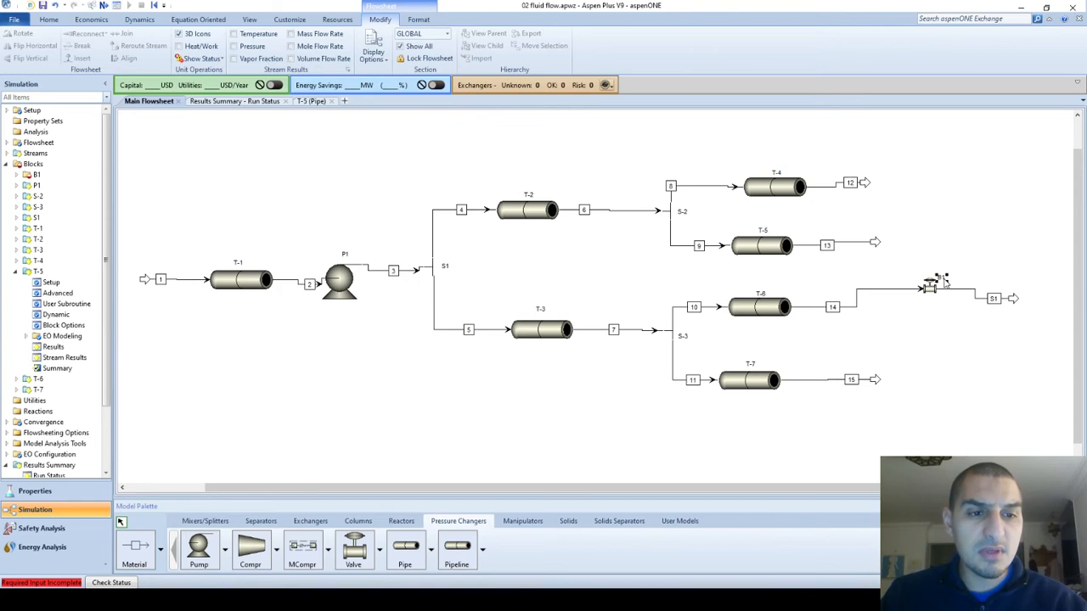
type("VALVE")
key("Return")
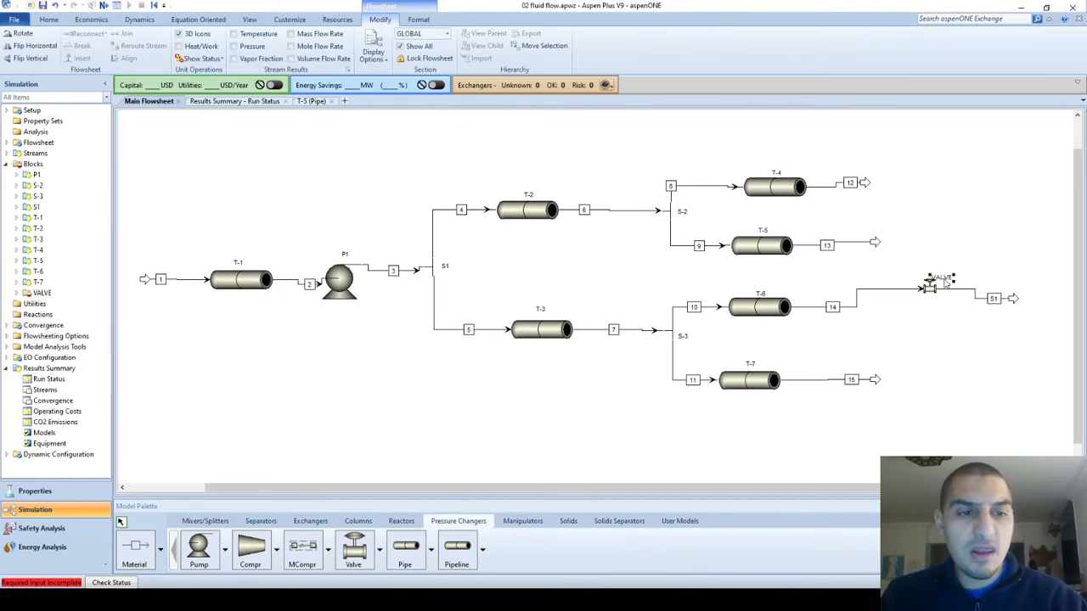
mouse_move(925, 290)
left_mouse_down()
mouse_move(936, 317)
mouse_move(933, 304)
left_mouse_up()
left_click(929, 324)
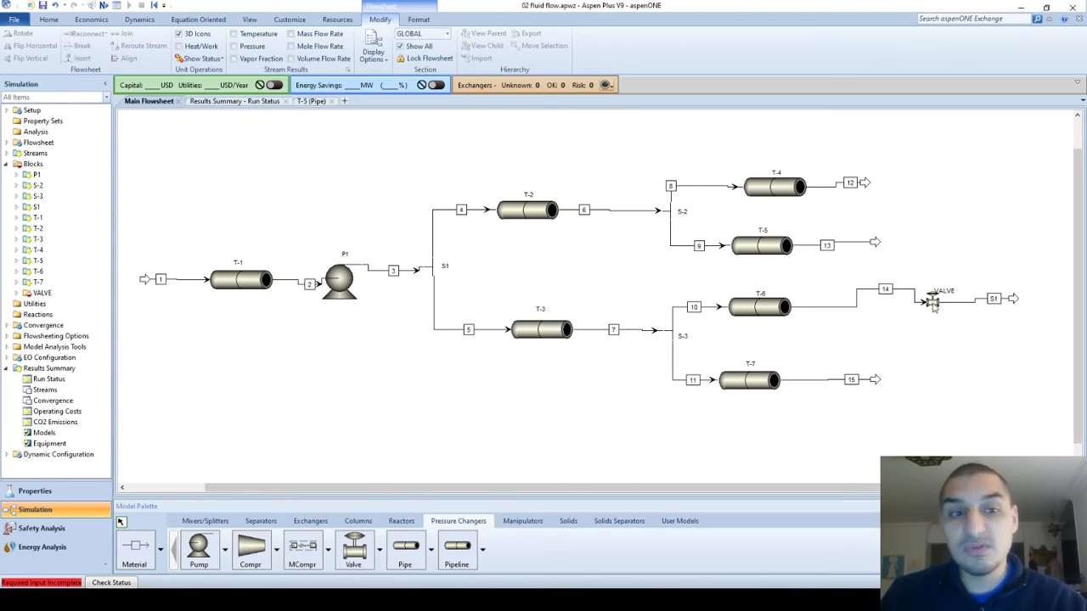
Specify a pressure drop of 0.5 atm for the VALVE block instead of an outlet pressure
double_click(933, 303)
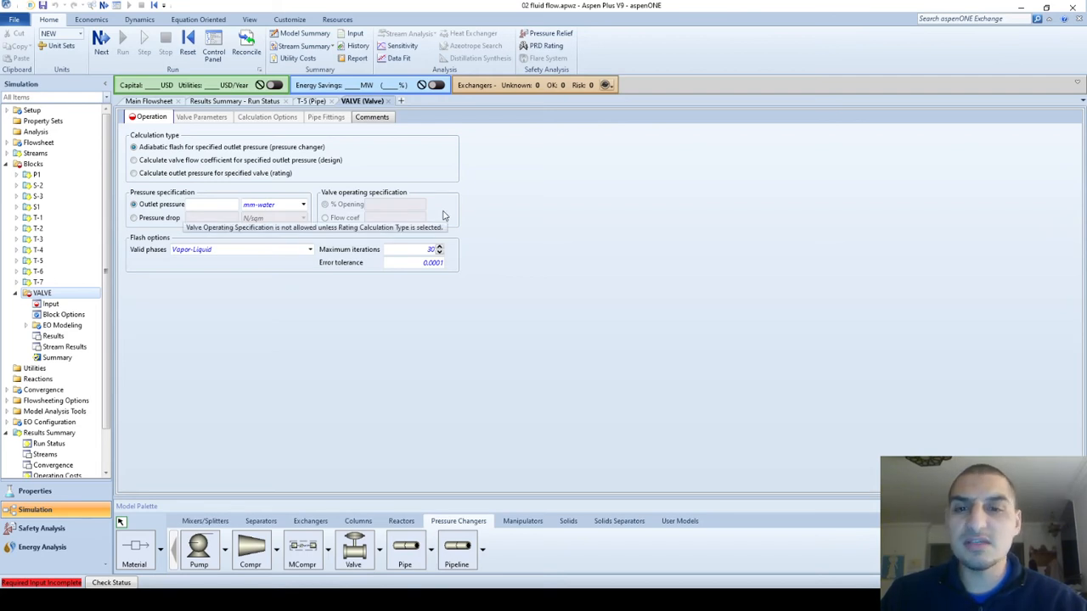
left_click(158, 220)
left_click(202, 221)
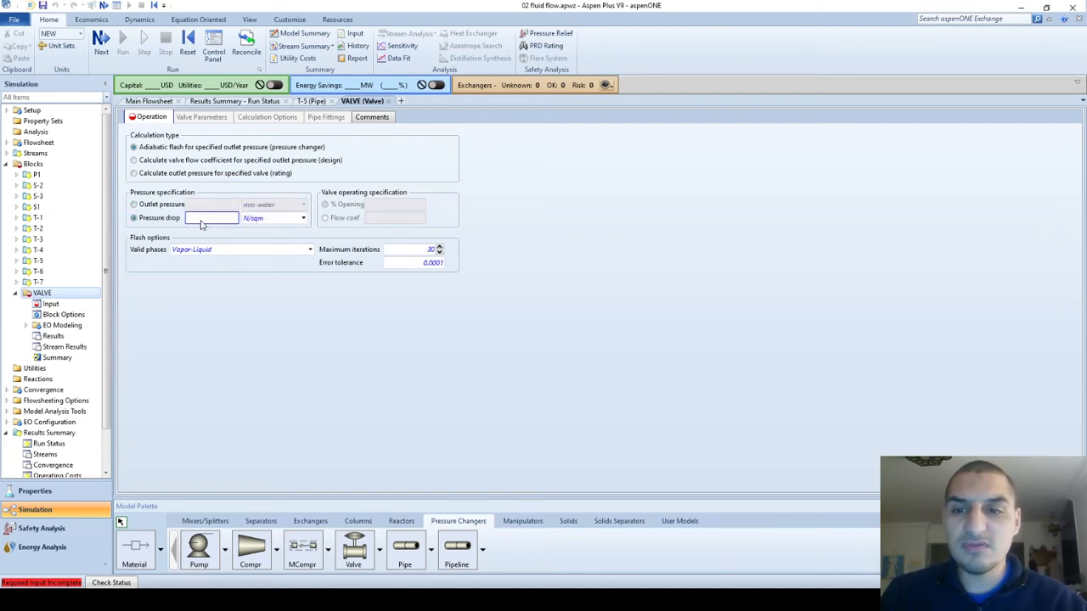
type("0.5")
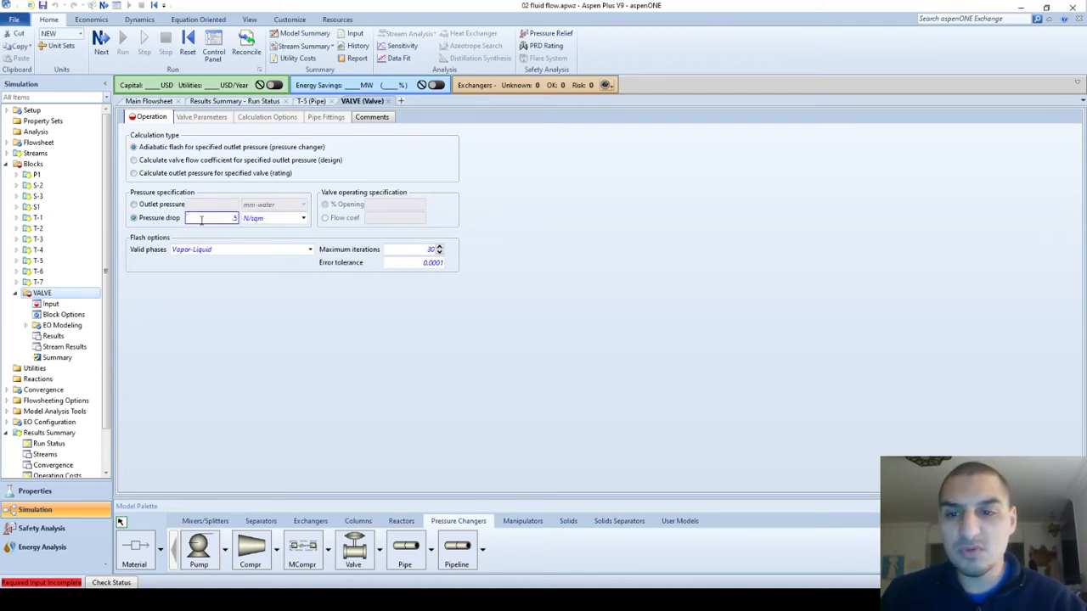
key("Tab")
type("atm")
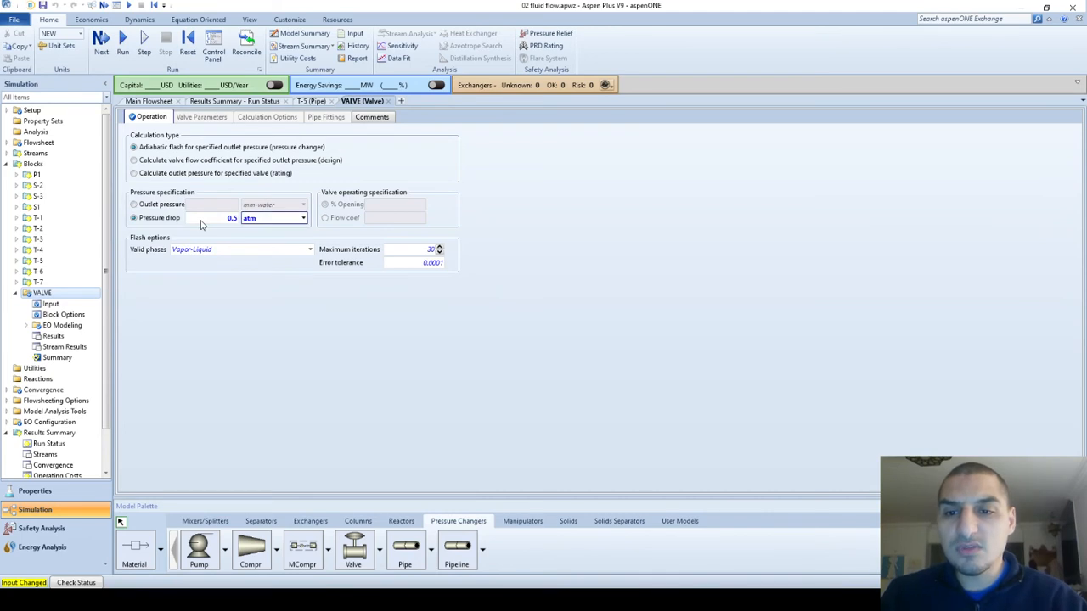
left_click(335, 337)
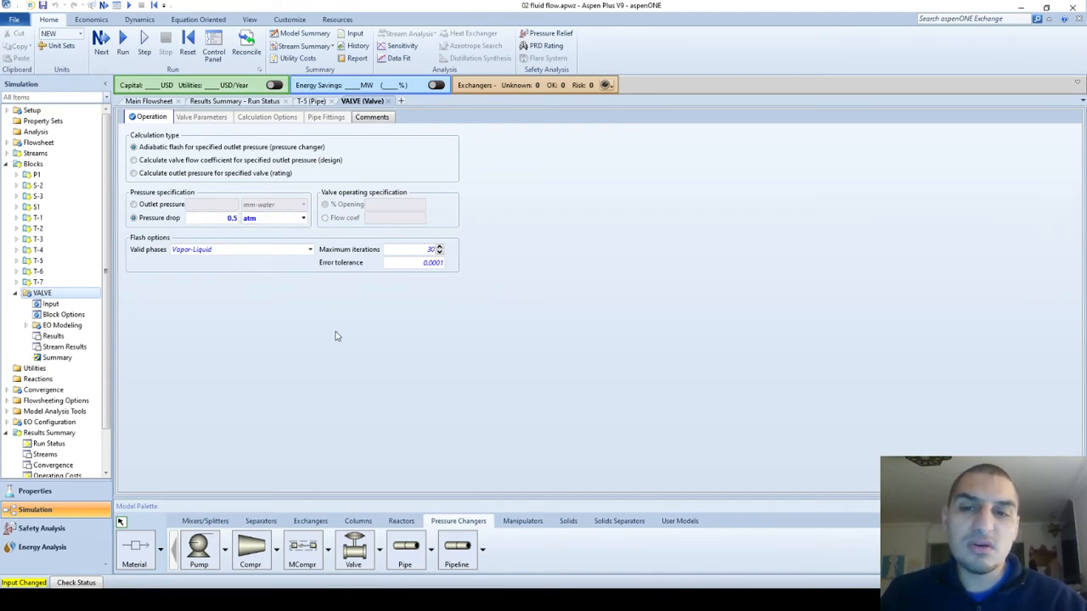
Look through the valve's calculation options, pipe fittings and valve parameters, and return to its operation settings
left_click(217, 118)
left_click(262, 119)
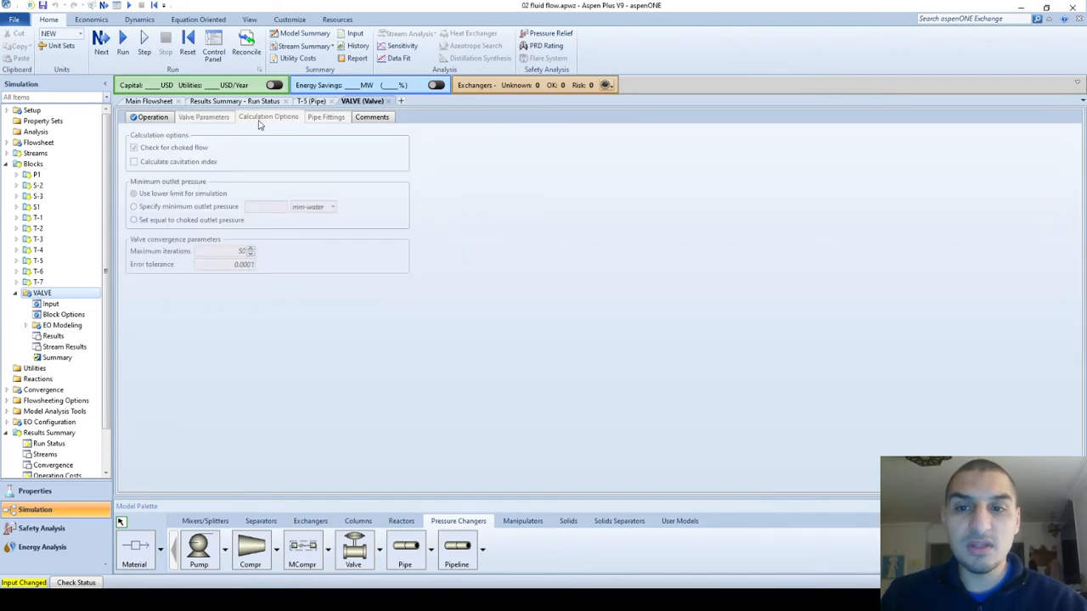
left_click(330, 119)
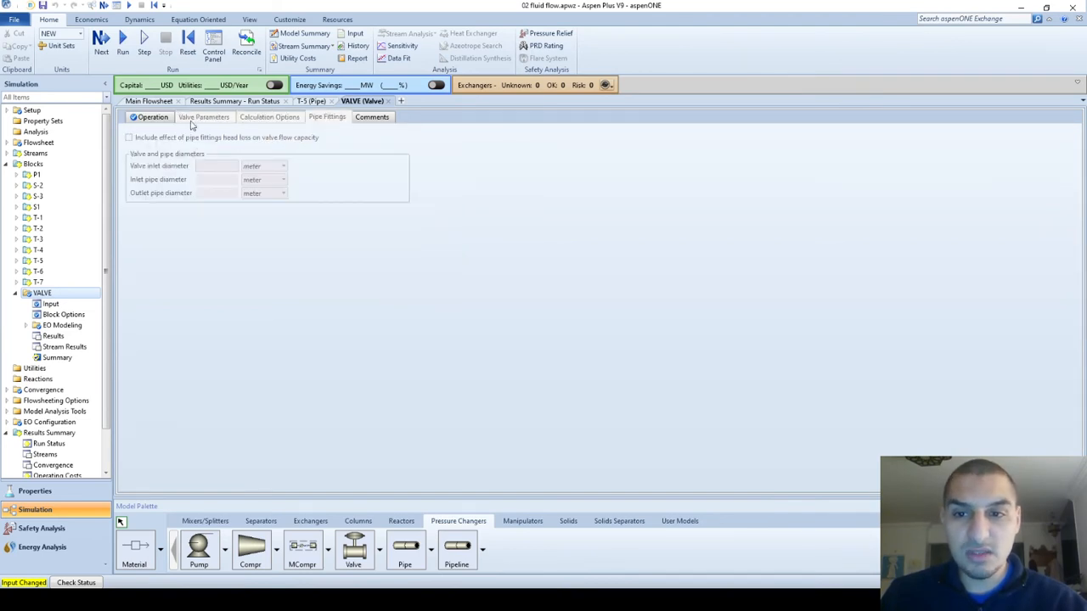
left_click(191, 121)
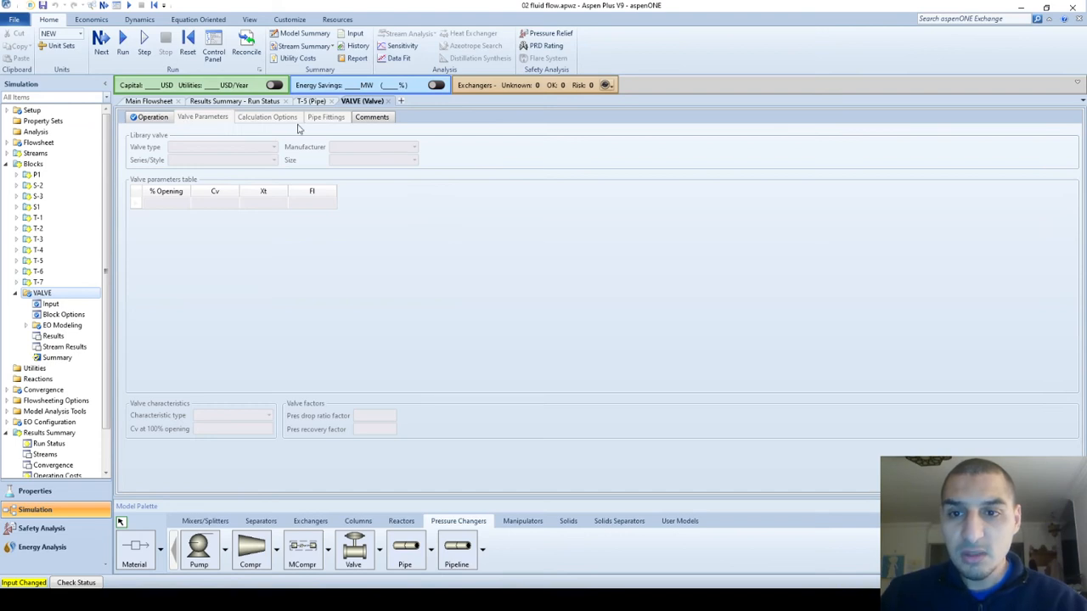
left_click(154, 121)
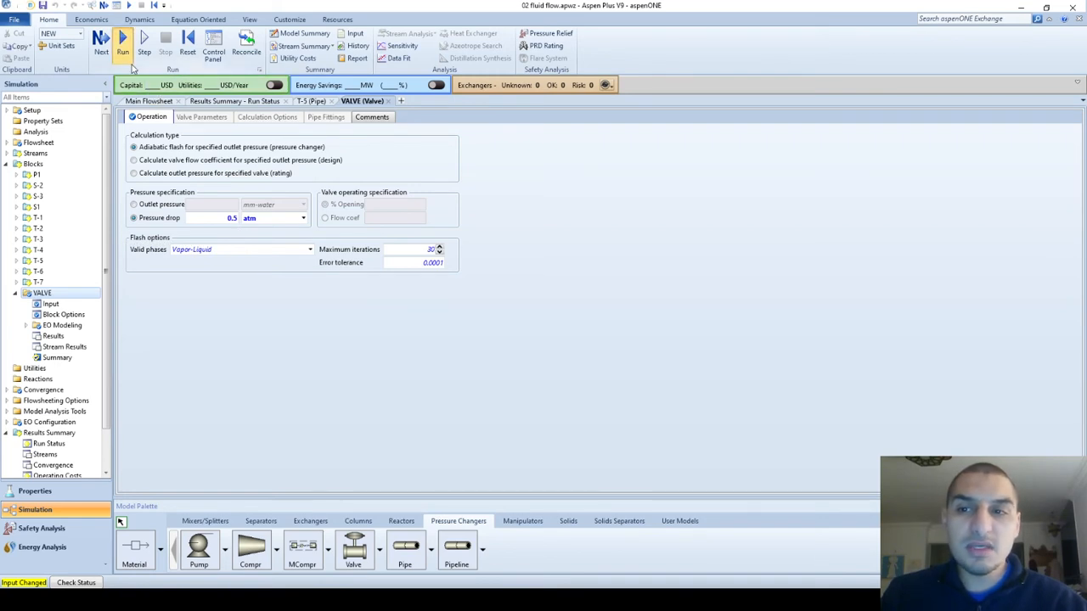
Run the simulation and display the pressure drop in the valve's results in atm
left_click(130, 61)
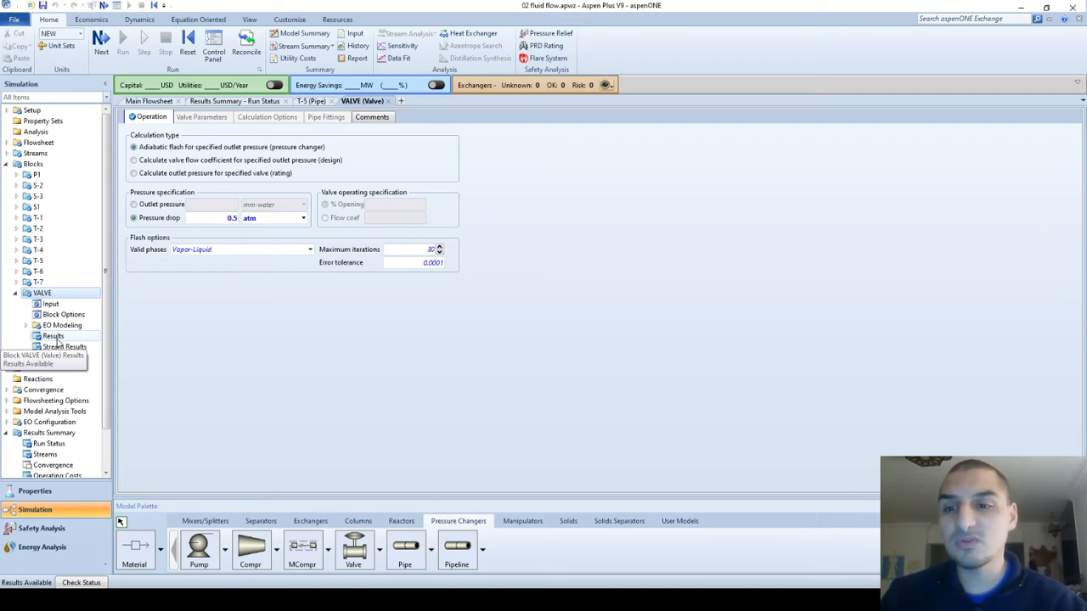
left_click(54, 336)
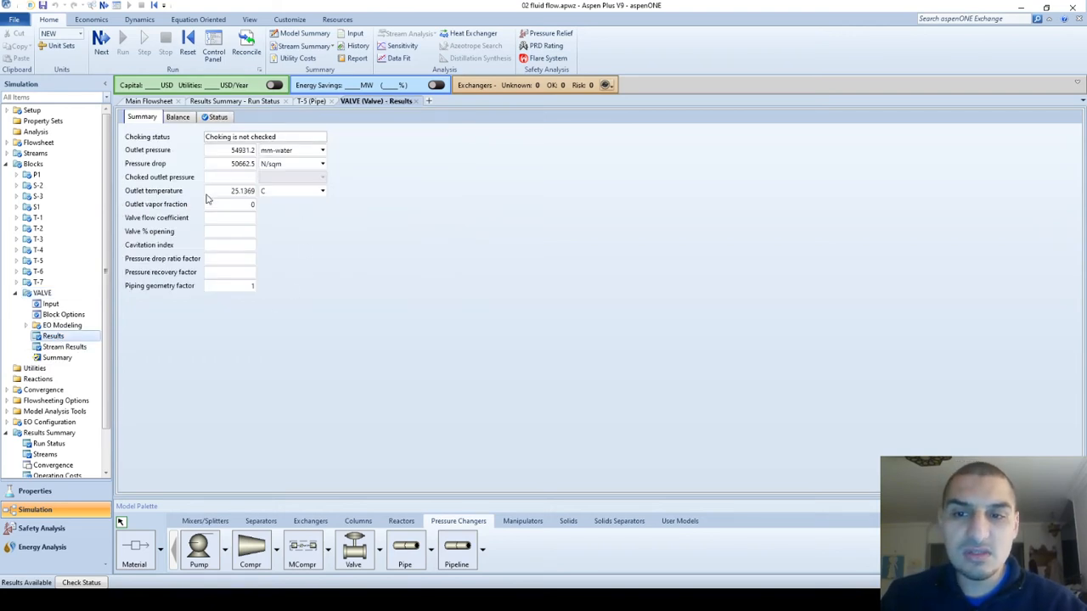
left_click(284, 165)
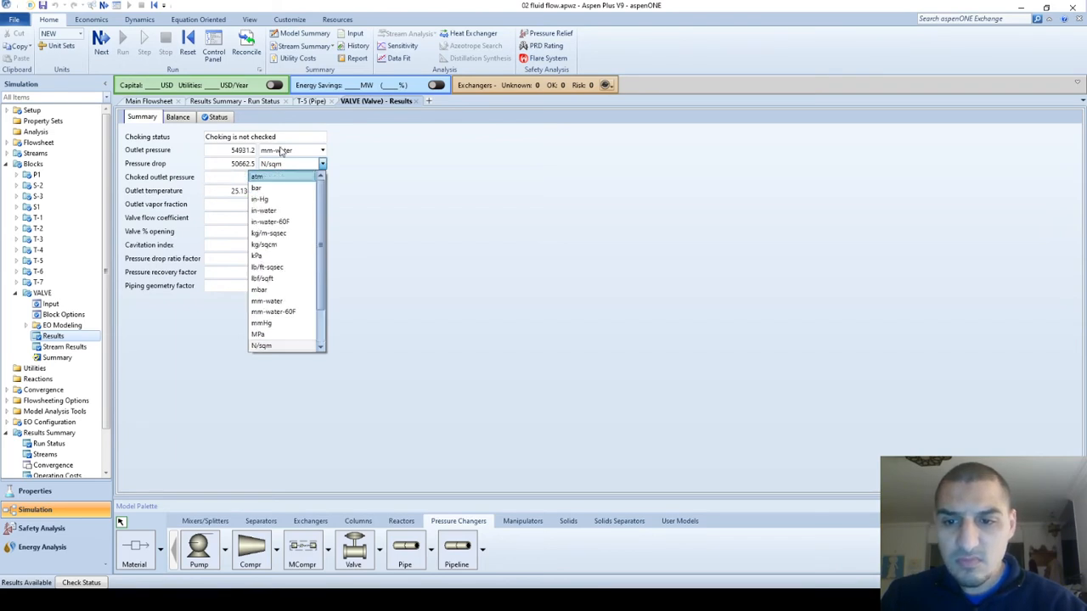
key("Return")
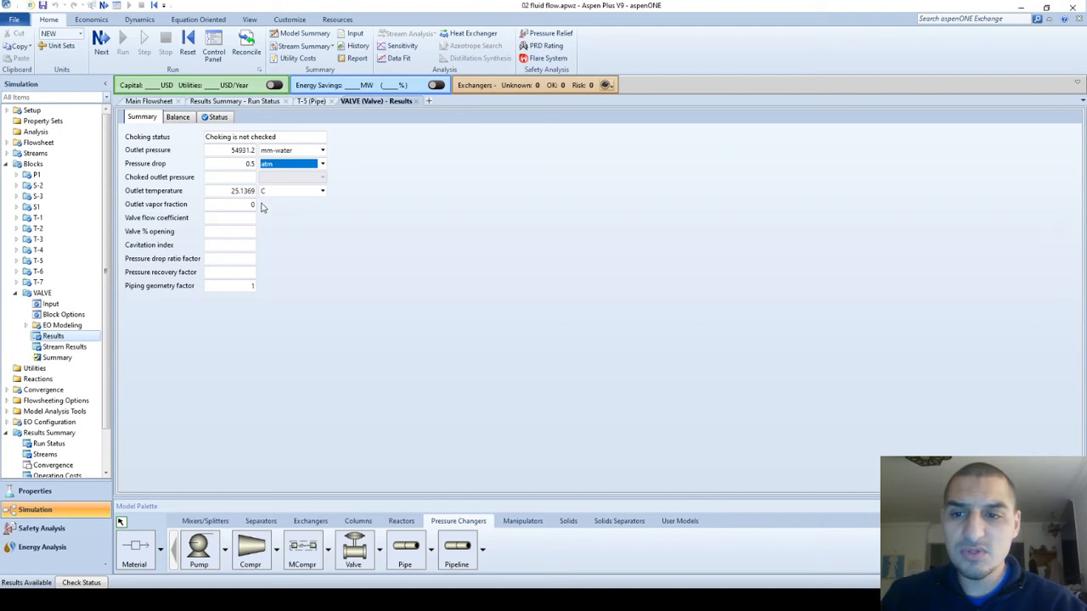
left_click(340, 291)
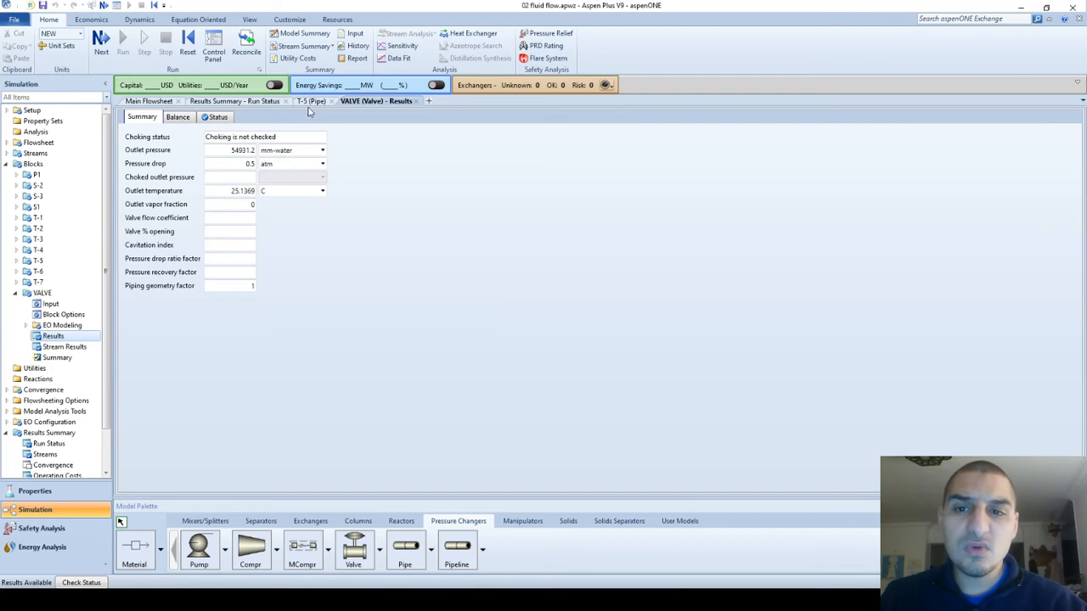
Set the valve's calculation type to valve flow coefficient for specified outlet pressure (design), and switch to the Minor Losses presentation in PowerPoint
left_click(58, 303)
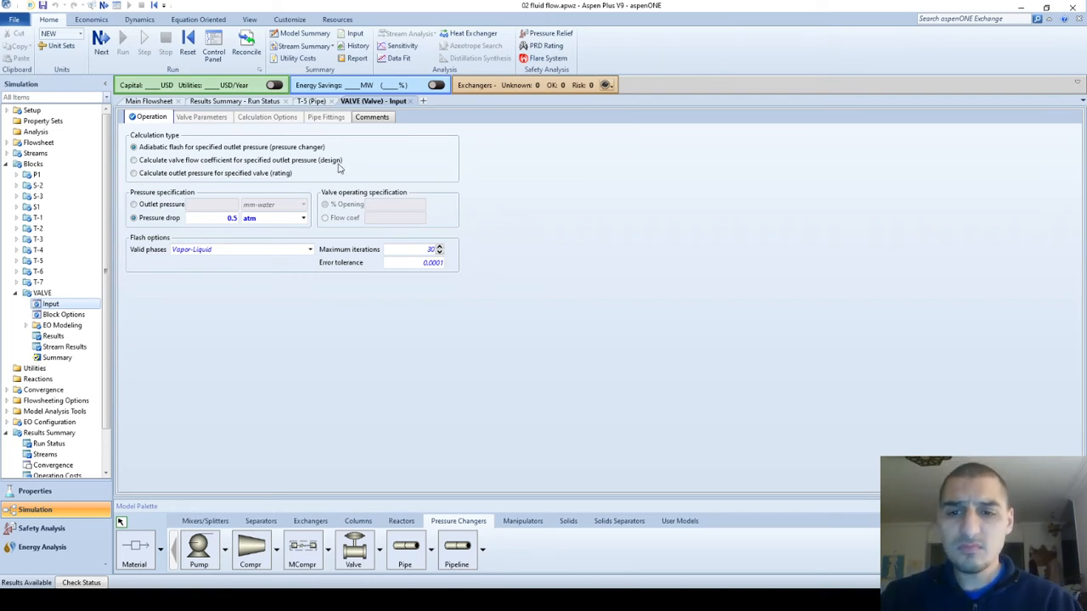
left_click(134, 162)
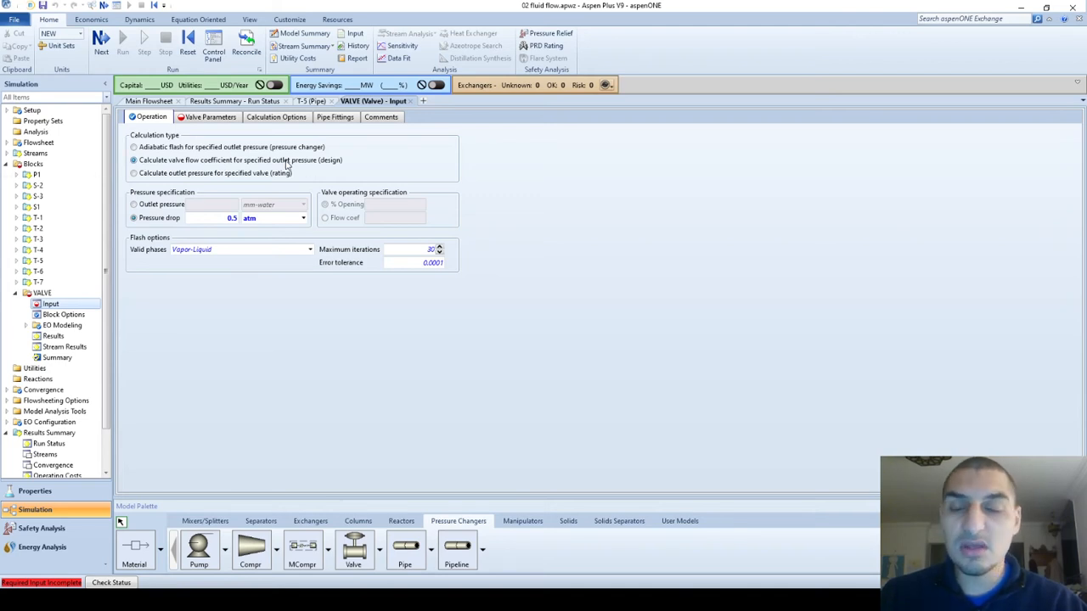
key("alt+Tab")
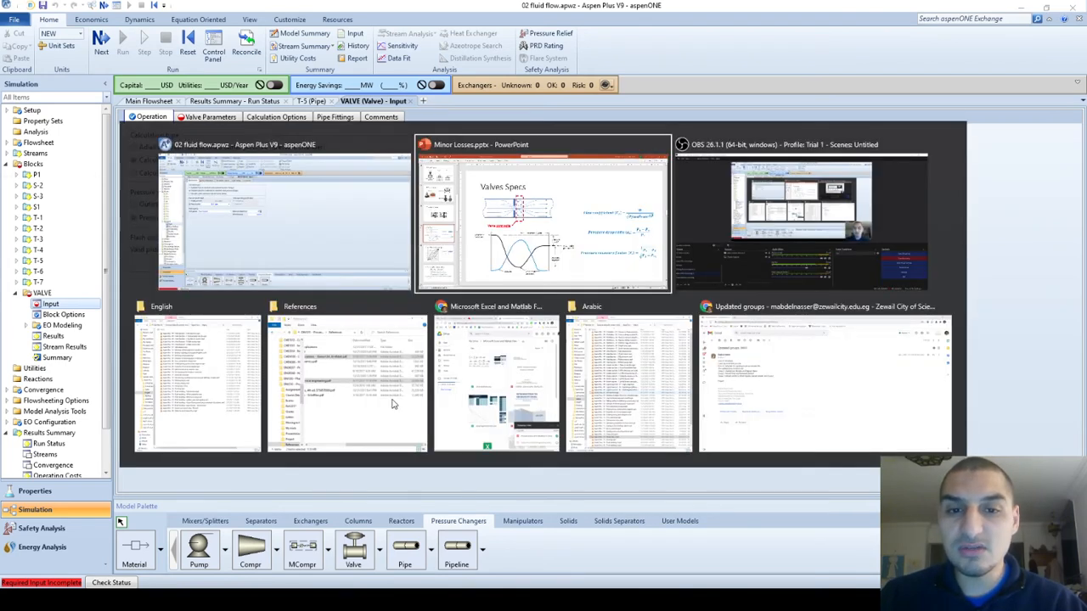
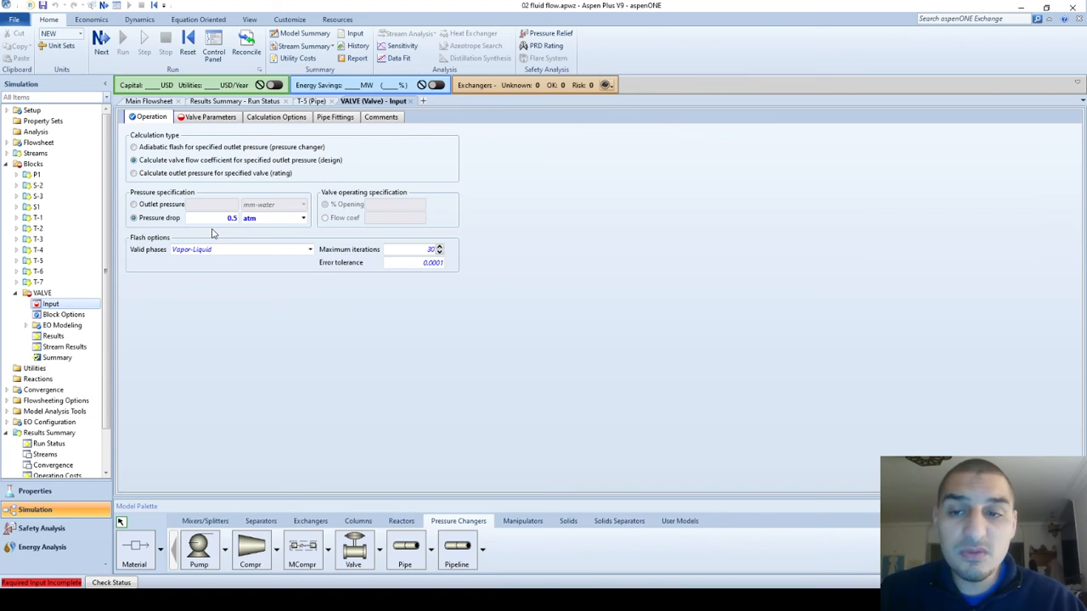
Assign a library valve in the valve parameters: type Ball, manufacturer Neles-Jamesbury, series Metal_Seated_Full_Port, size 1-IN
left_click(210, 118)
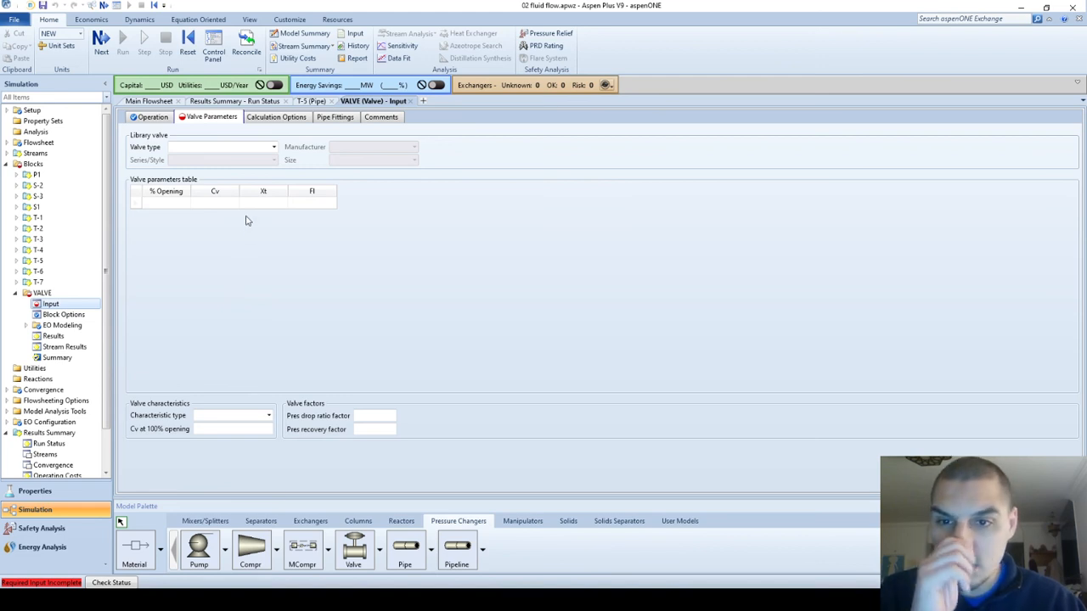
left_click(273, 147)
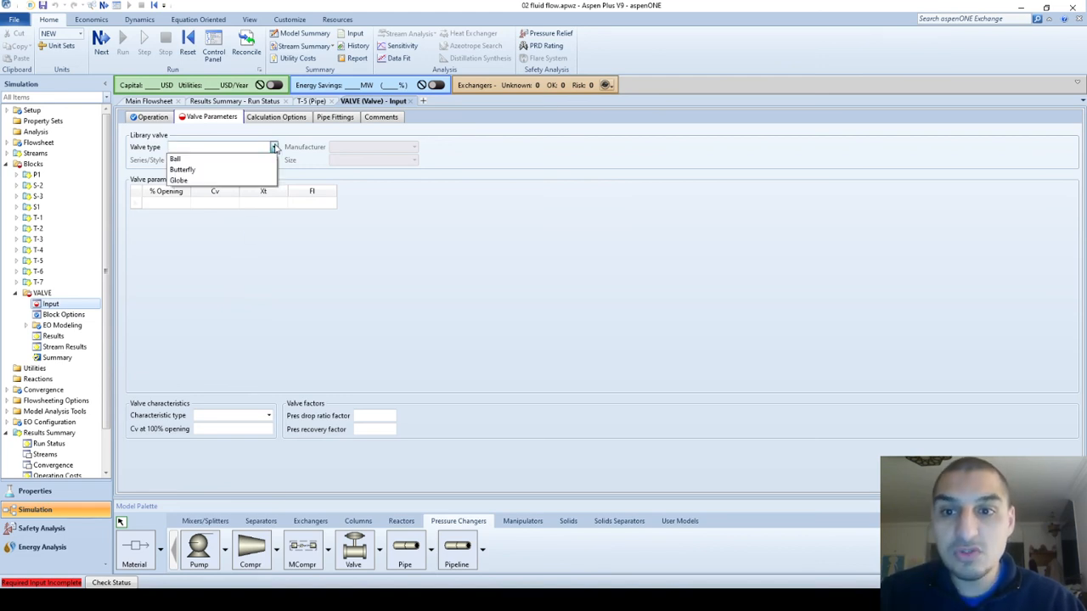
left_click(211, 160)
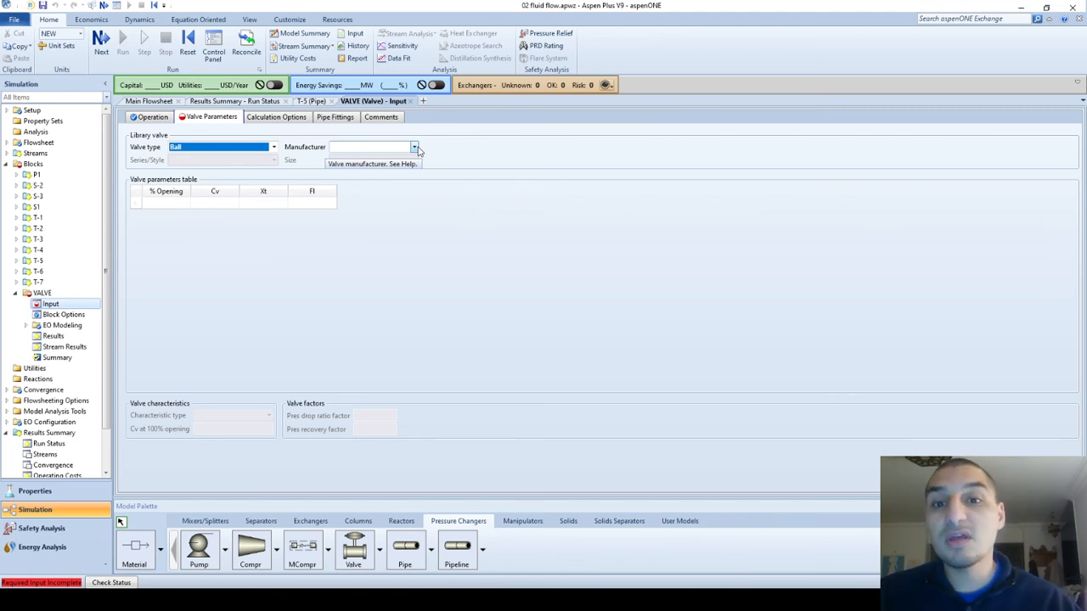
left_click(415, 148)
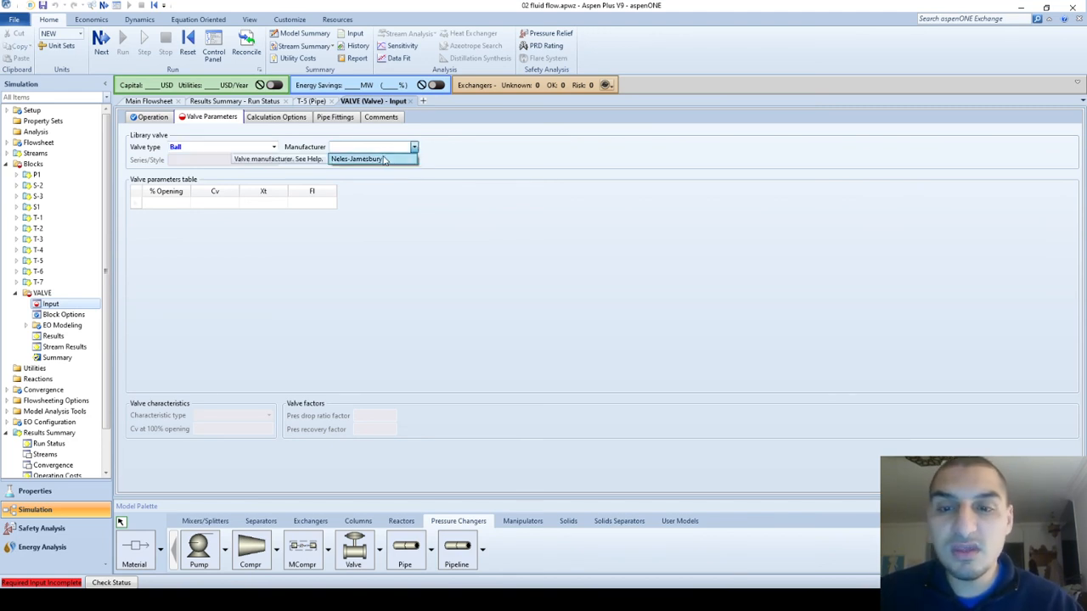
left_click(386, 159)
left_click(275, 160)
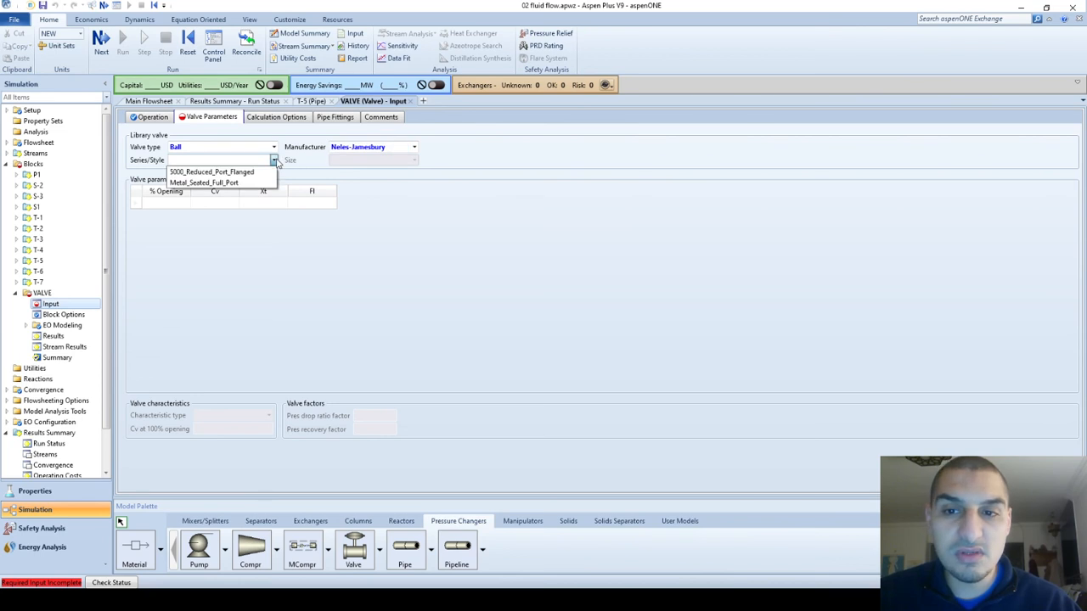
left_click(228, 184)
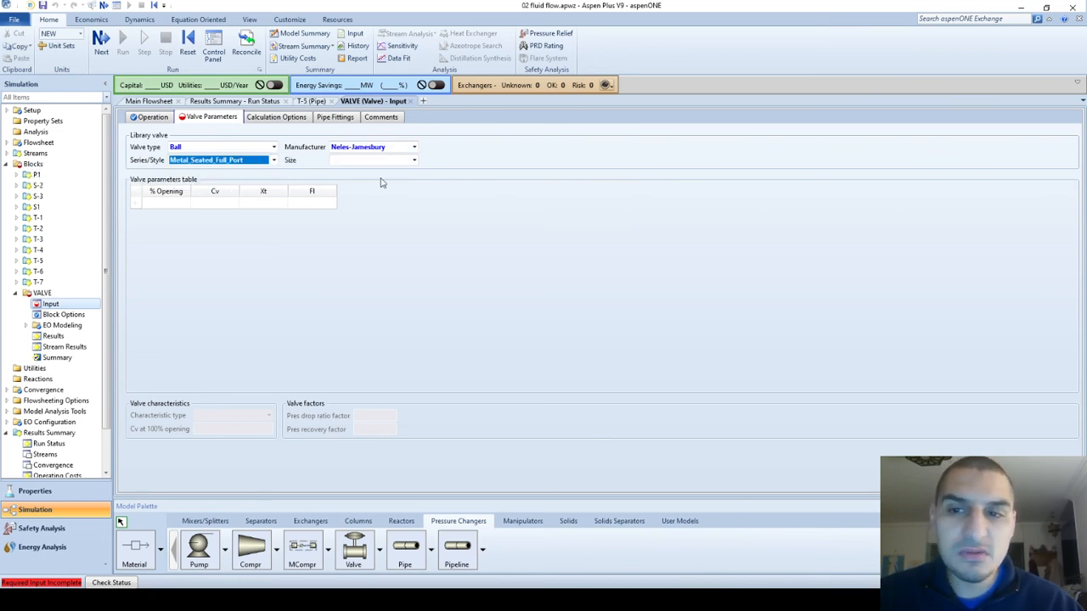
left_click(413, 159)
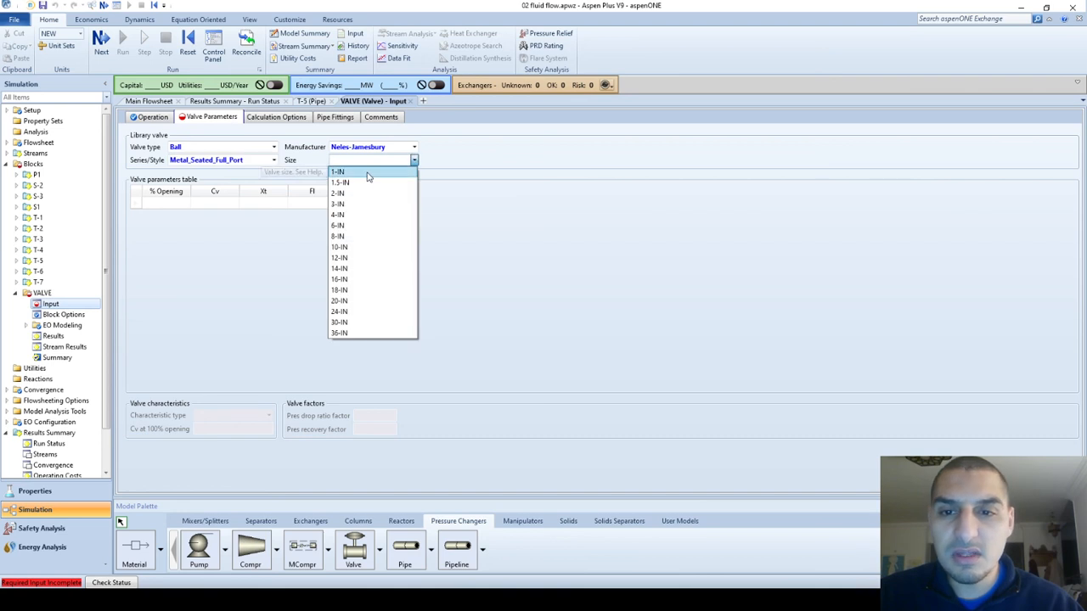
left_click(368, 184)
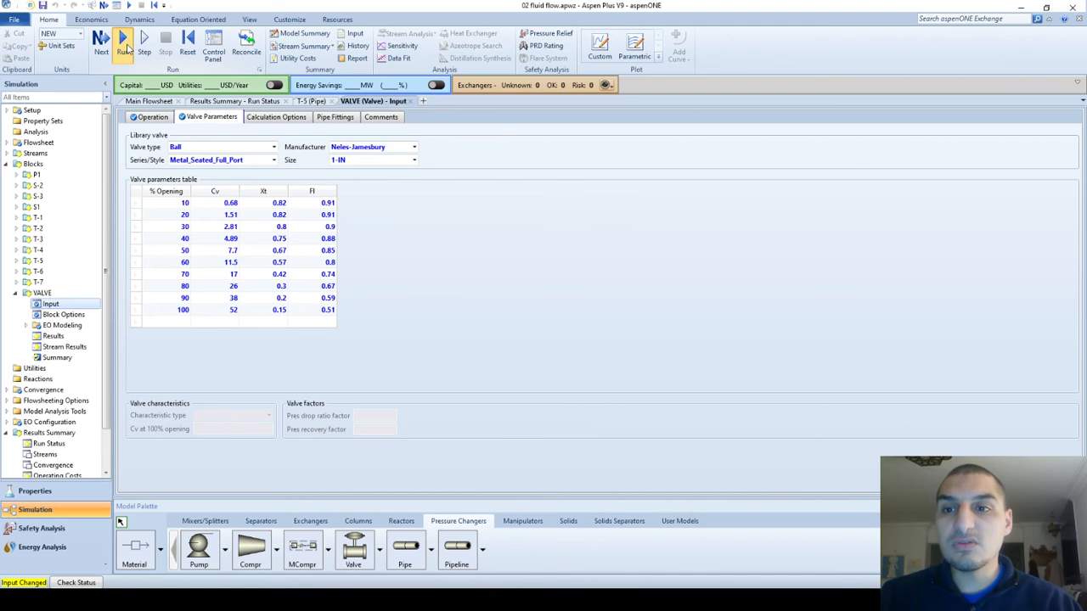
Run the simulation with the library valve and display the pressure drop in the valve's results in atm
left_click(123, 40)
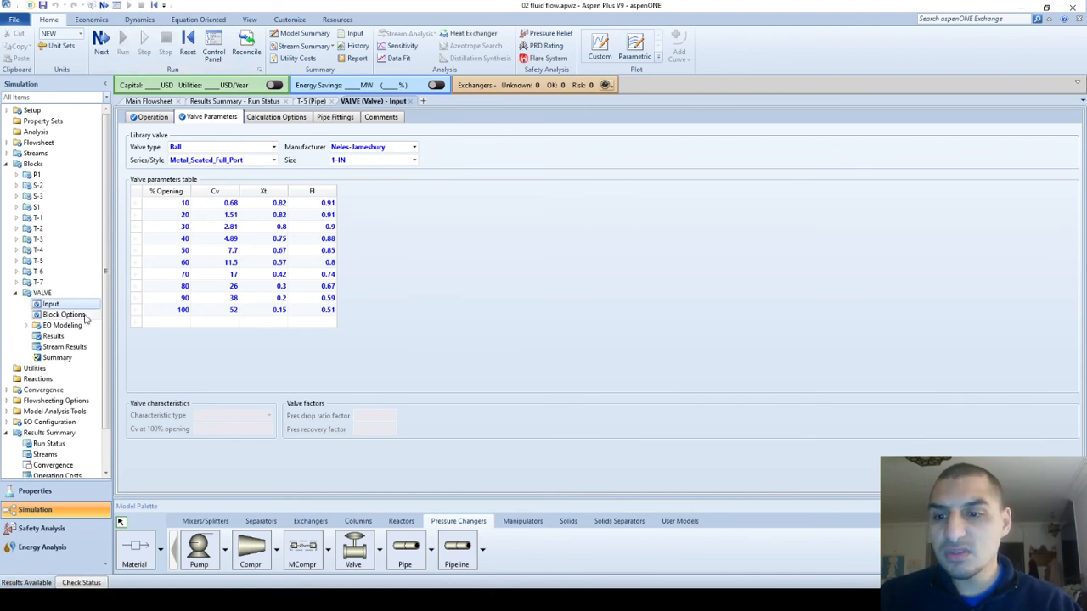
left_click(67, 340)
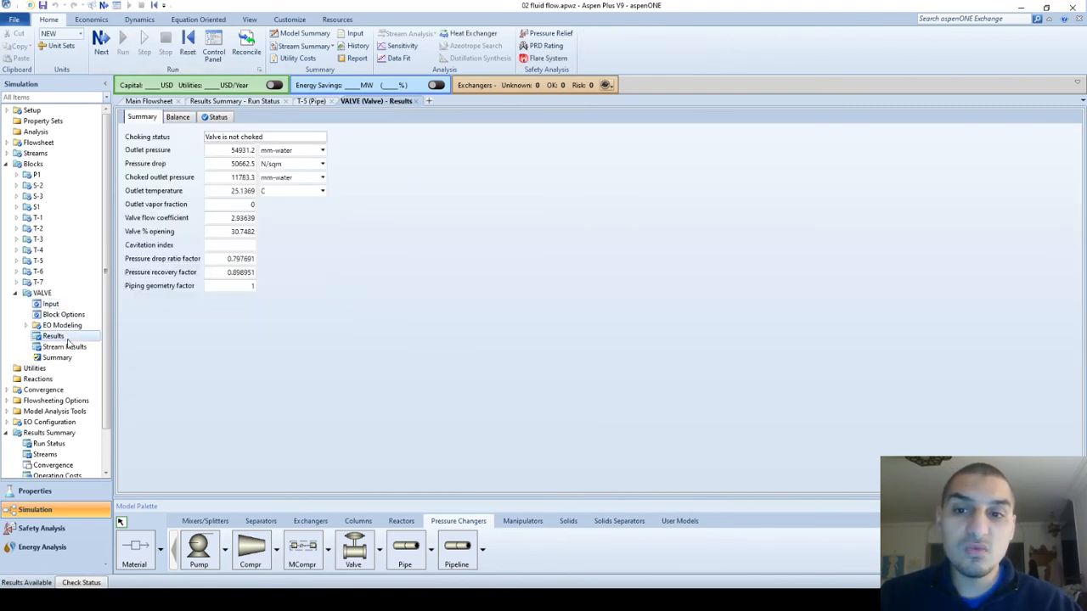
left_click(287, 164)
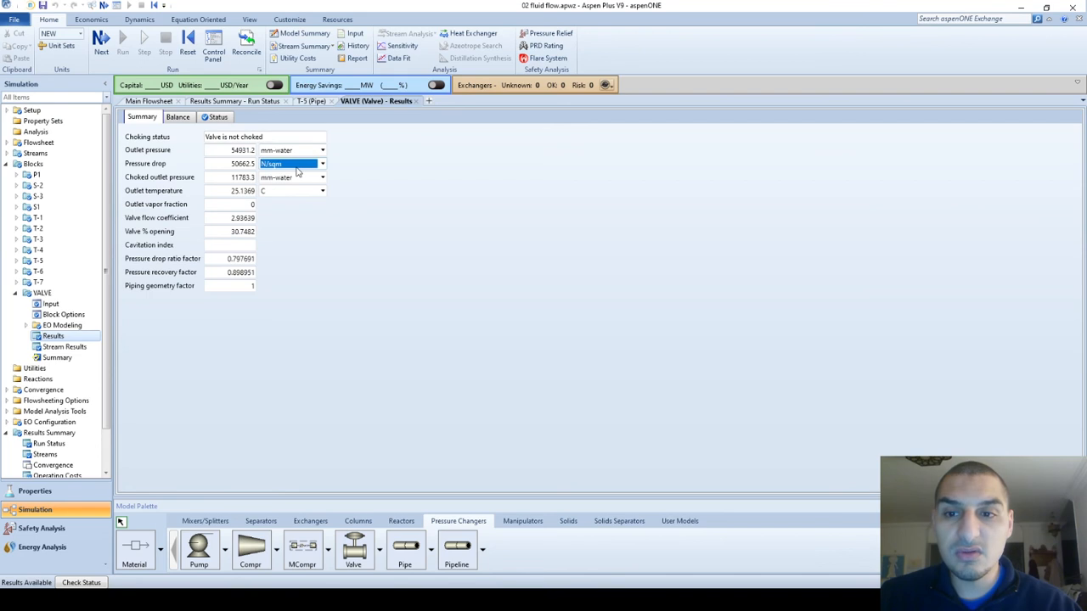
left_click(287, 164)
scroll(292, 176, "up", 3)
left_click(291, 176)
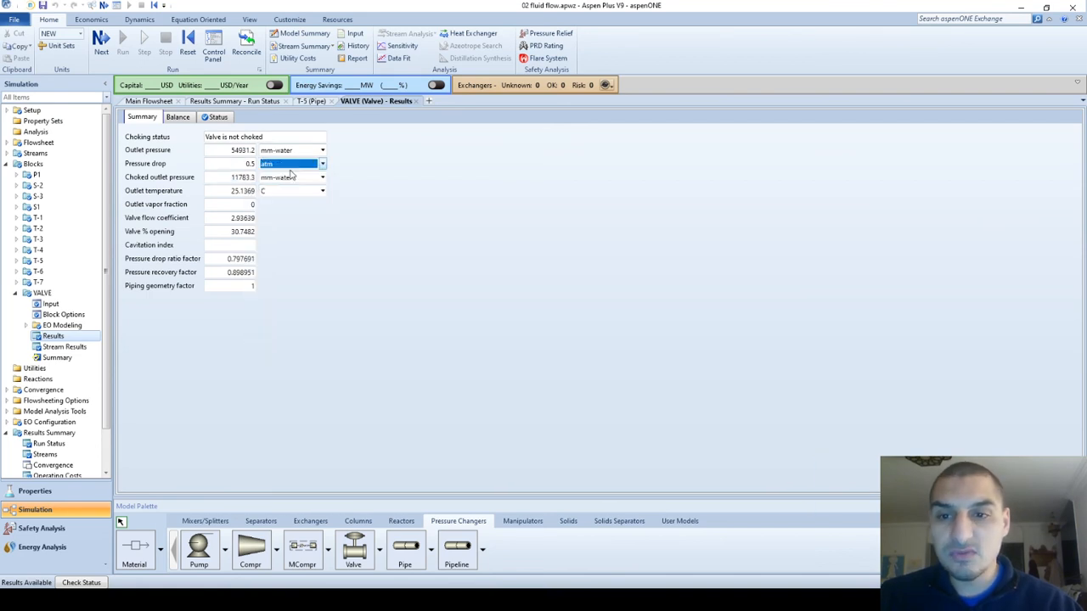
left_click(239, 167)
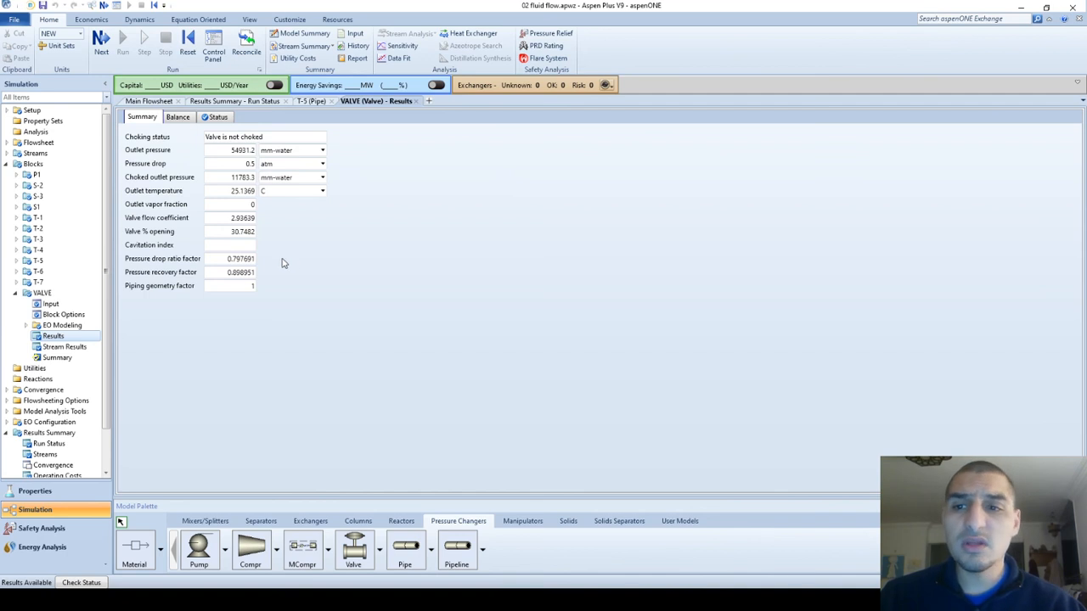
Clear the Ball library valve selection from the VALVE block's parameters
left_click(52, 294)
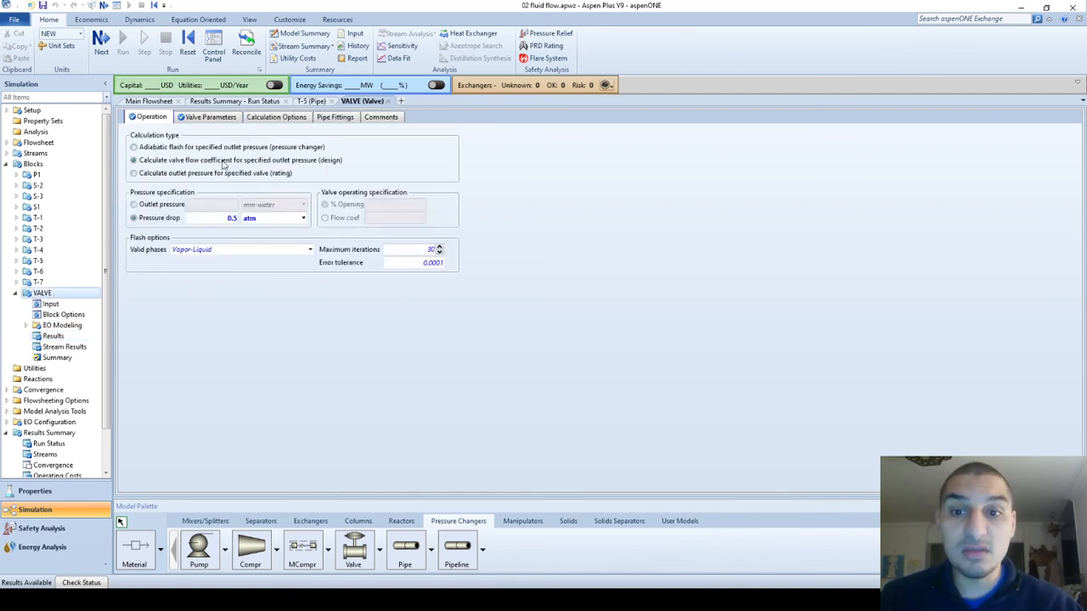
left_click(209, 118)
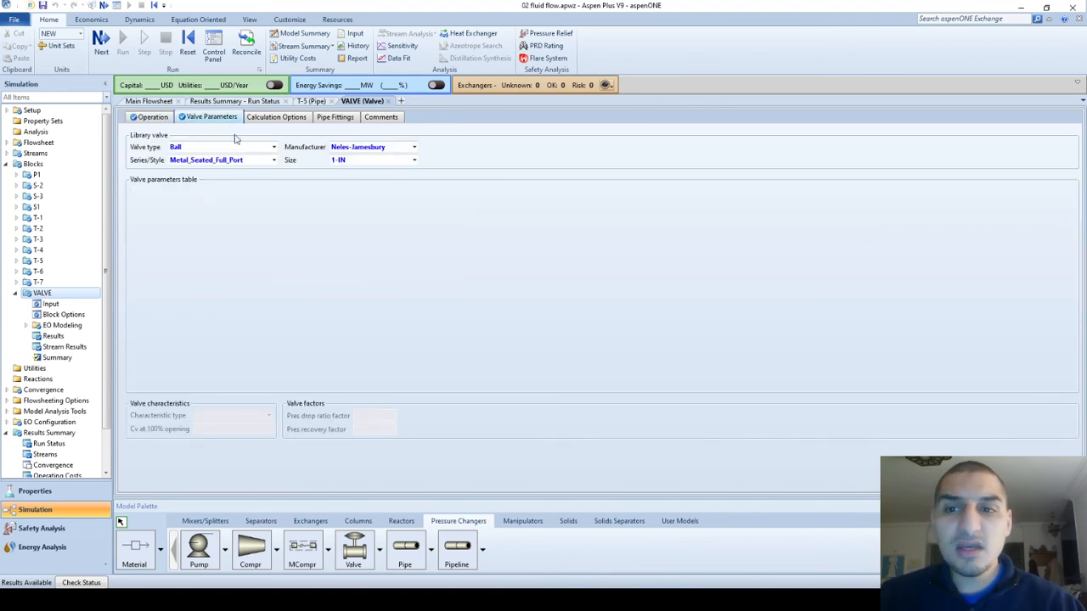
left_click(265, 148)
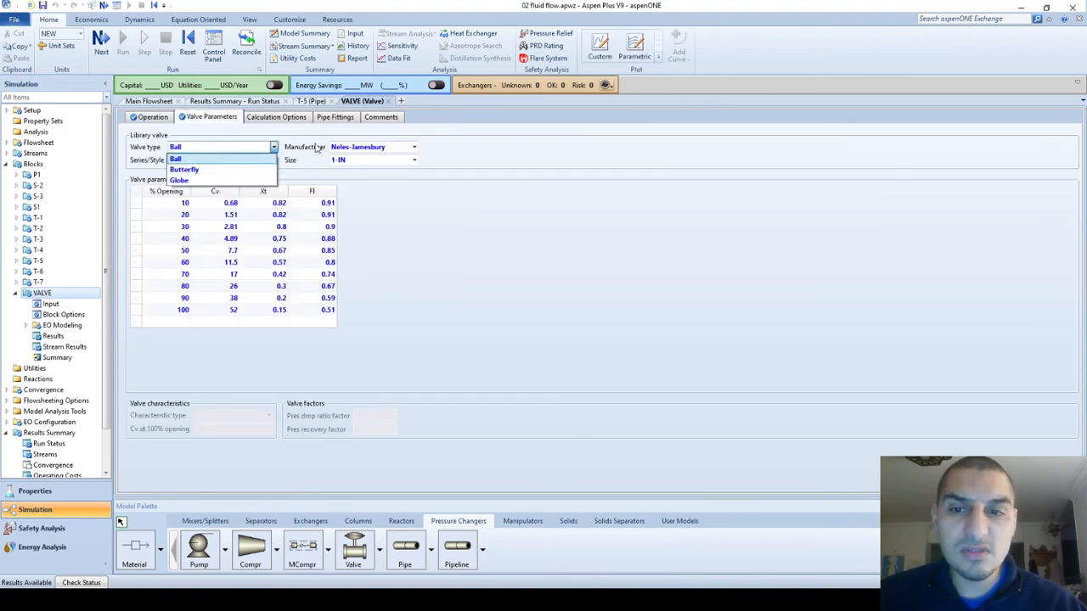
left_click(376, 184)
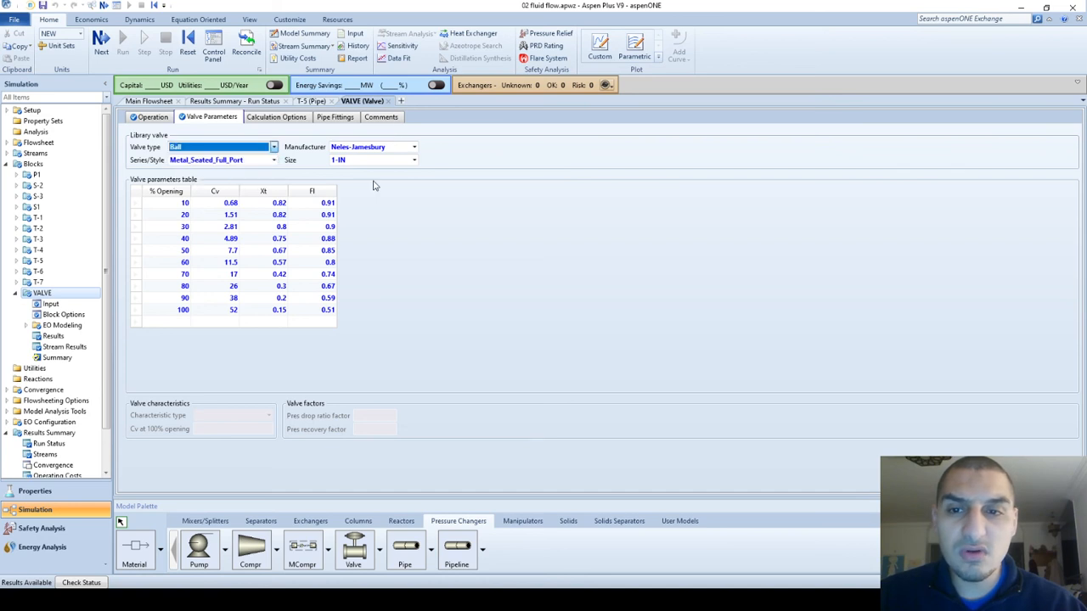
left_click(273, 147)
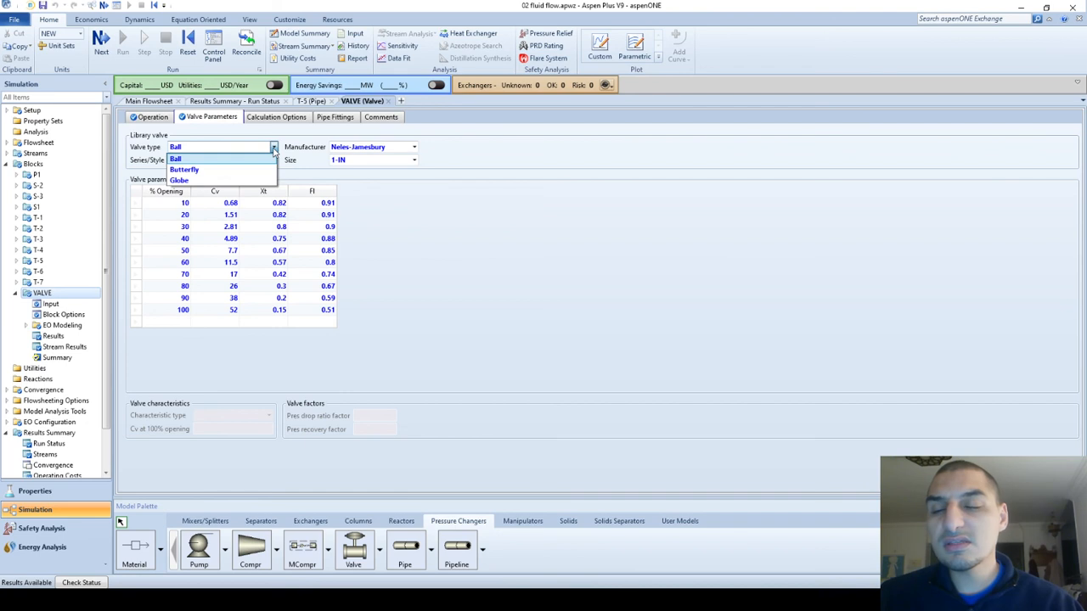
left_click(274, 149)
key("Delete")
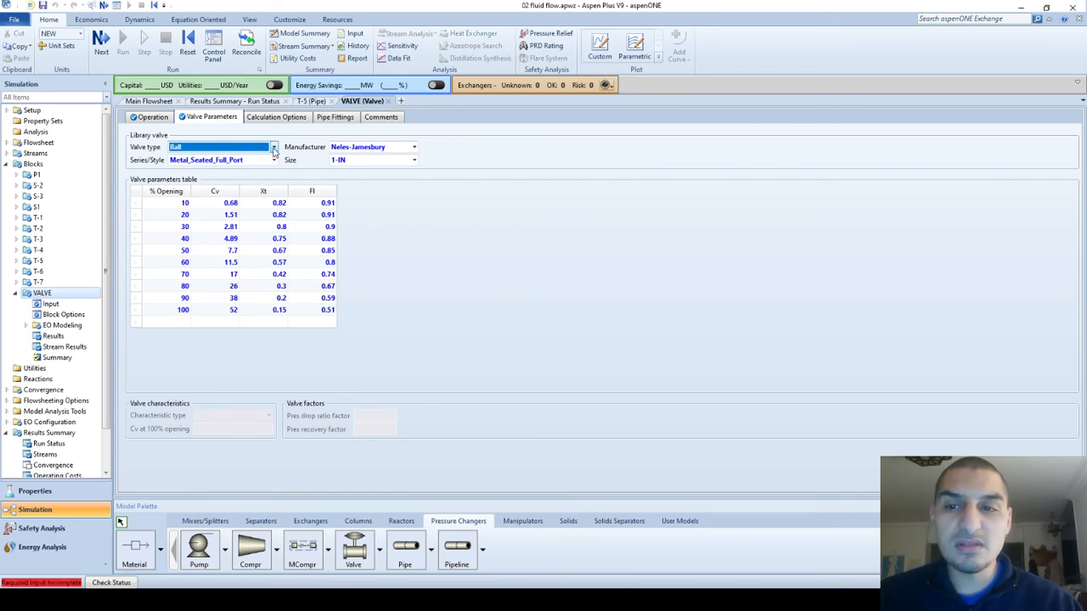
left_click(309, 254)
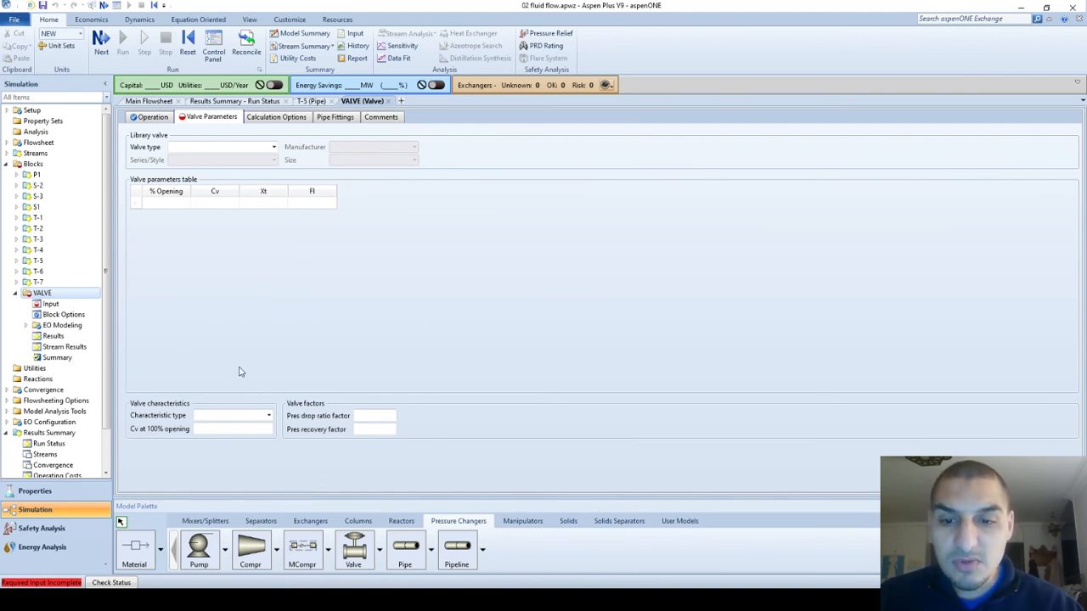
Check the available characteristic types against the valve specs and Cv opening slides in PowerPoint, and return to Aspen Plus
left_click(256, 418)
left_click(269, 416)
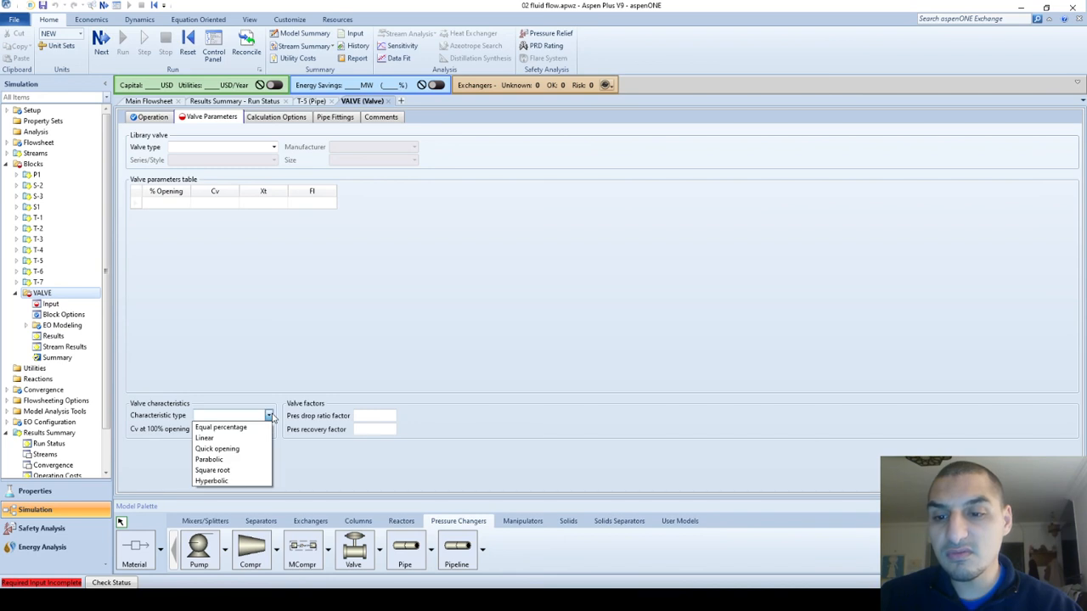
key("alt+Tab")
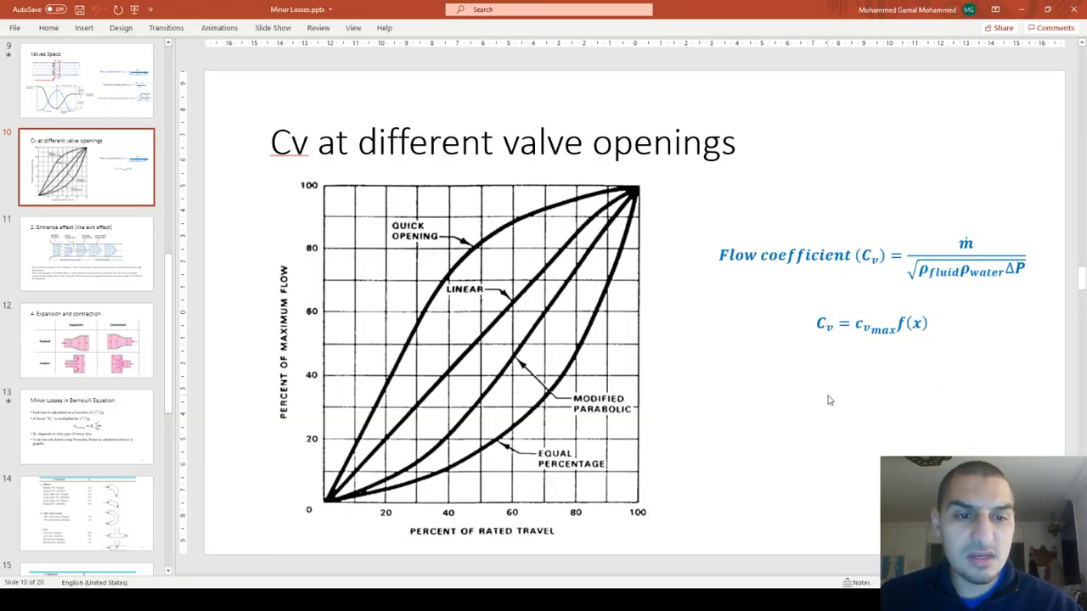
key("Page_Up")
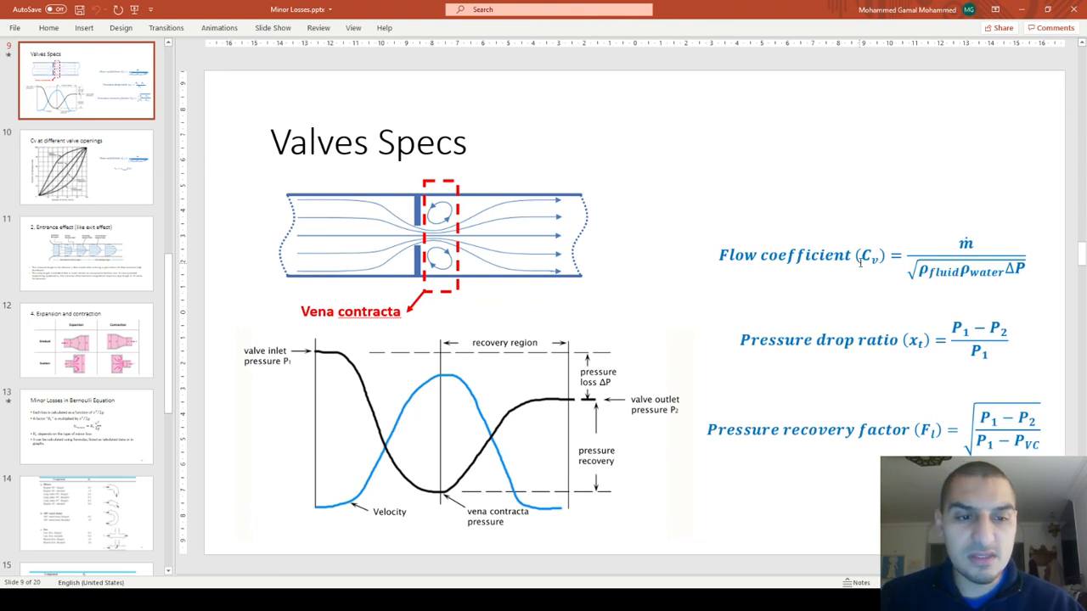
key("Page_Down")
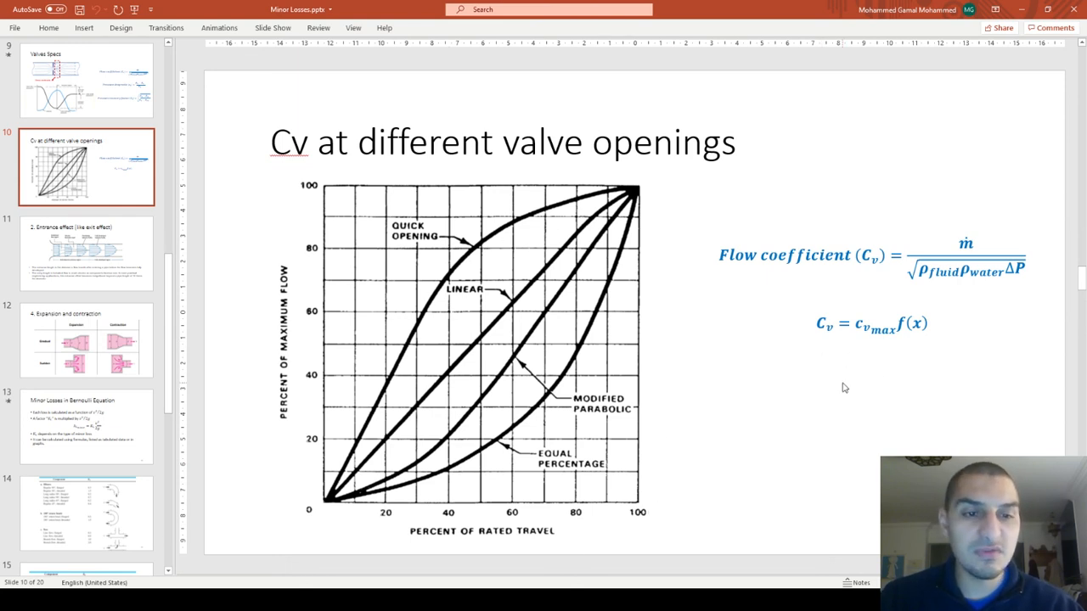
key("alt+Tab")
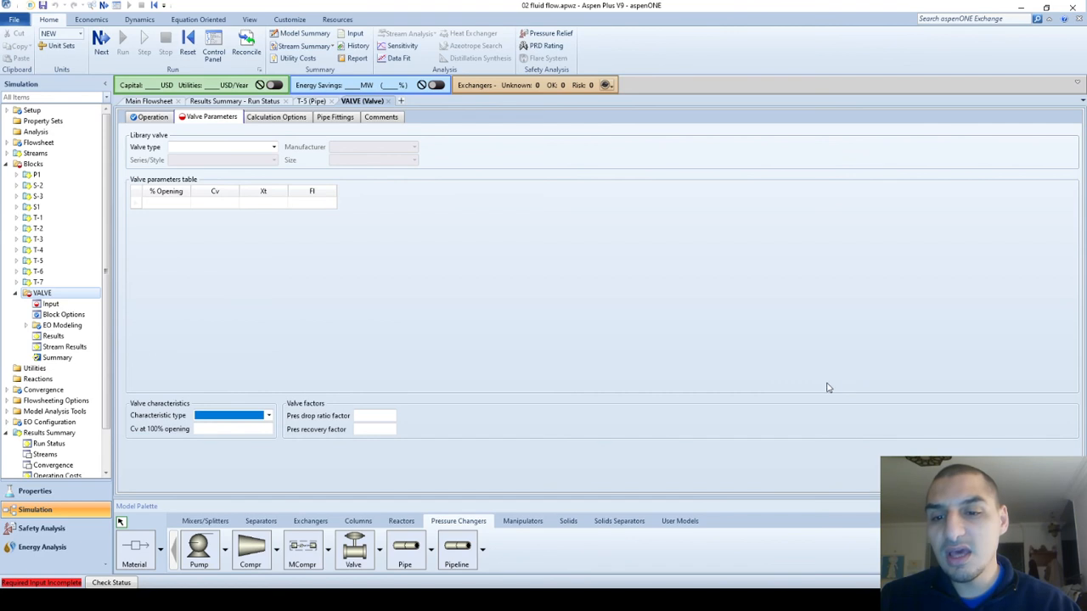
Set the valve's characteristic type to Parabolic, Cv at 100% opening to 4, pressure drop ratio factor to 0.8 and pressure recovery factor to 0.65
left_click(267, 415)
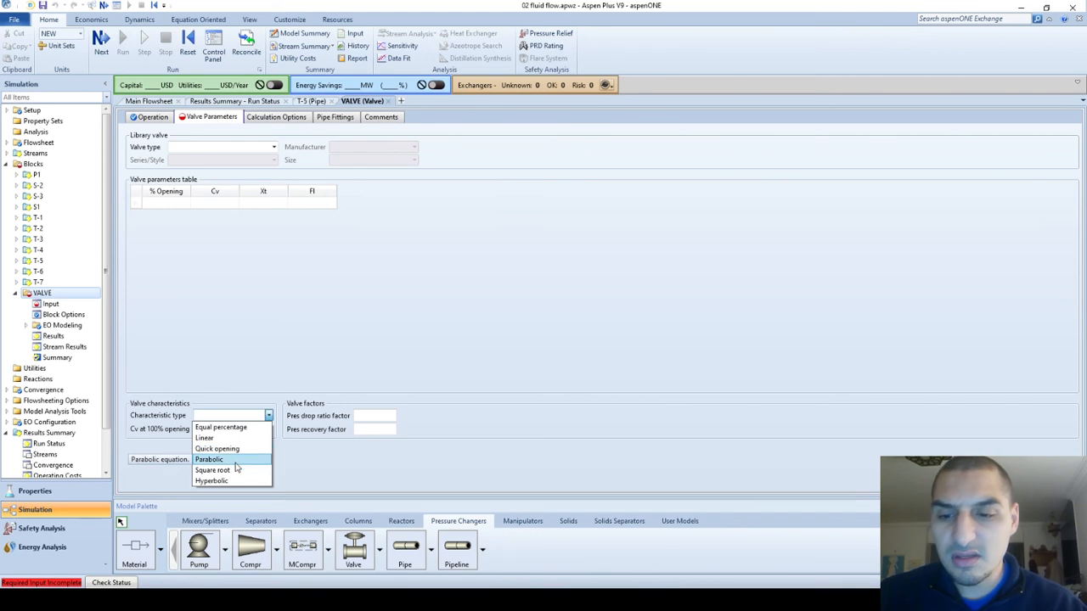
left_click(238, 460)
left_click(244, 430)
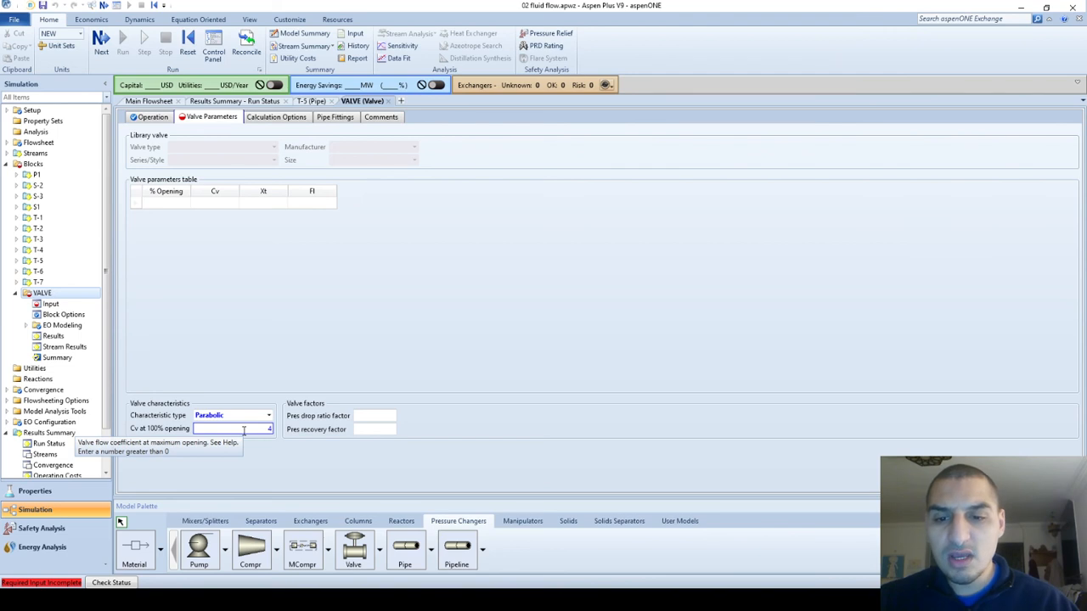
key("Tab")
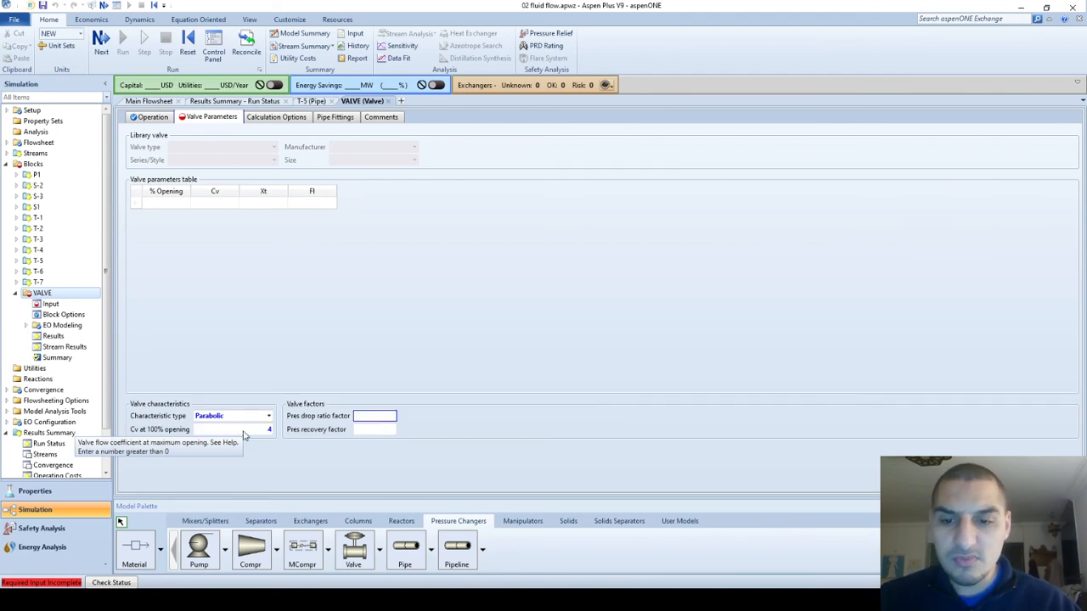
type("0.8")
key("Tab")
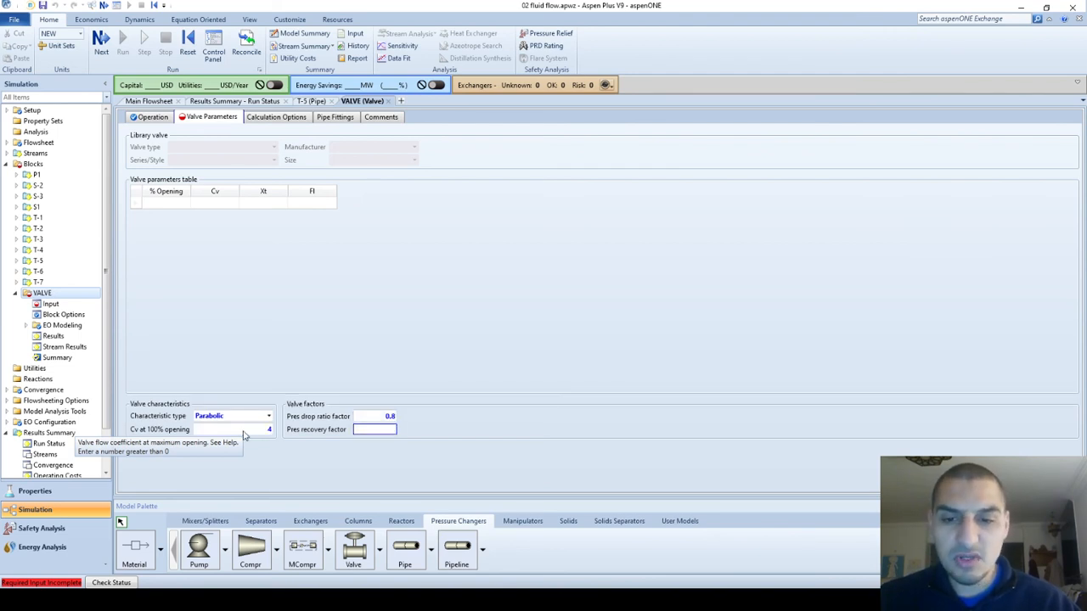
key("Return")
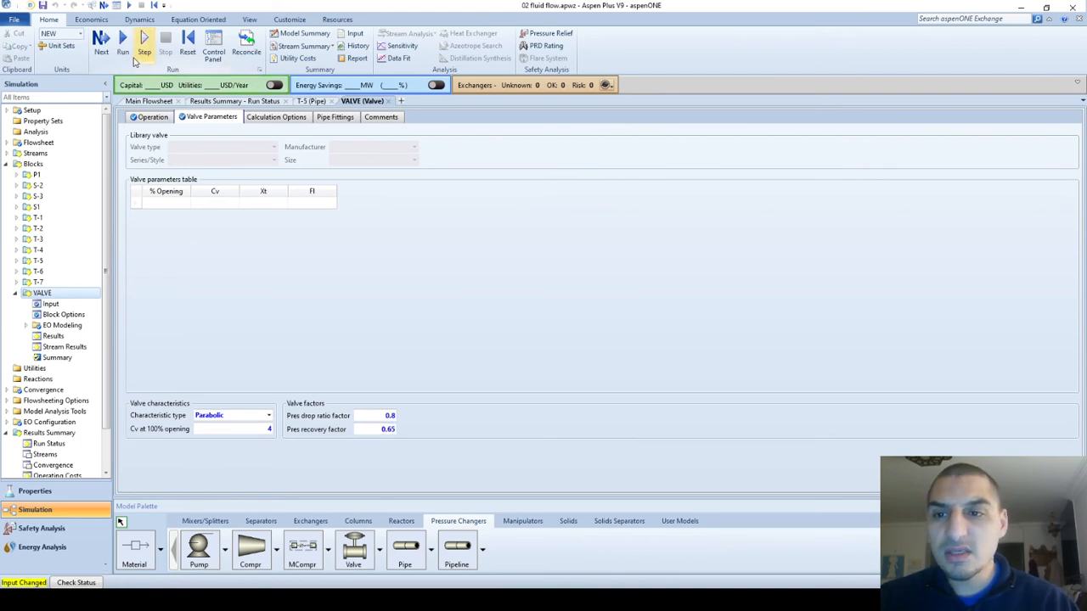
Rerun the simulation with the valve's pressure drop result shown in atm, and reopen the valve's operation settings
left_click(124, 50)
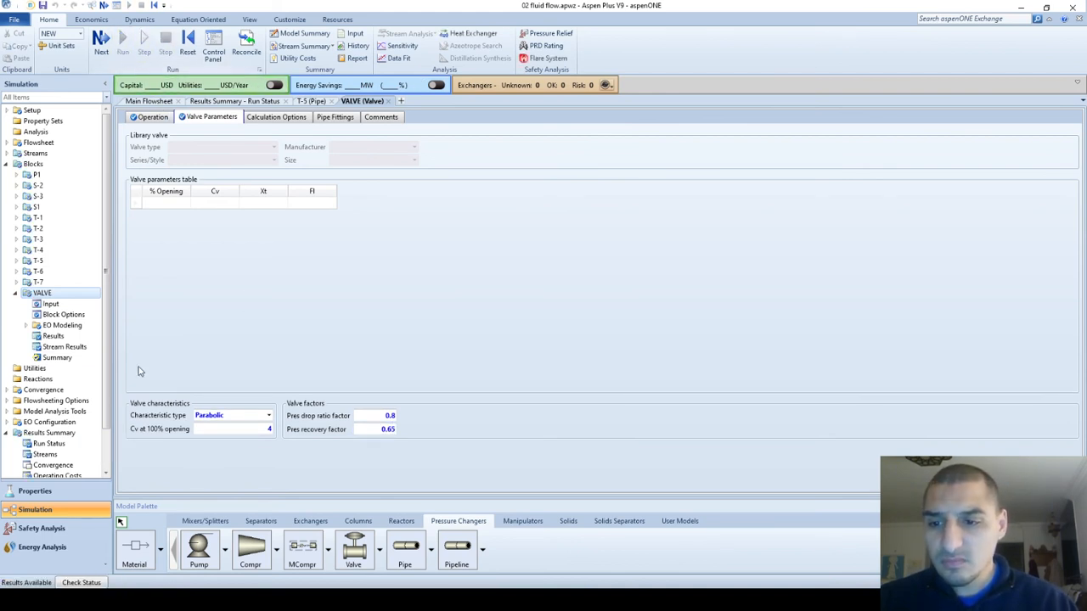
left_click(51, 336)
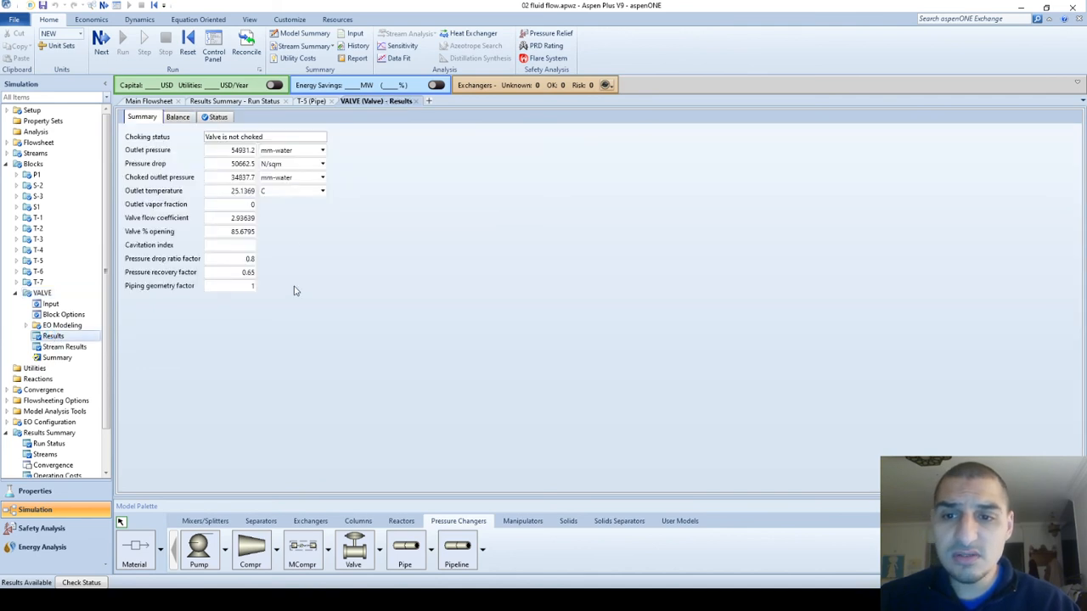
left_click(315, 164)
type("atm")
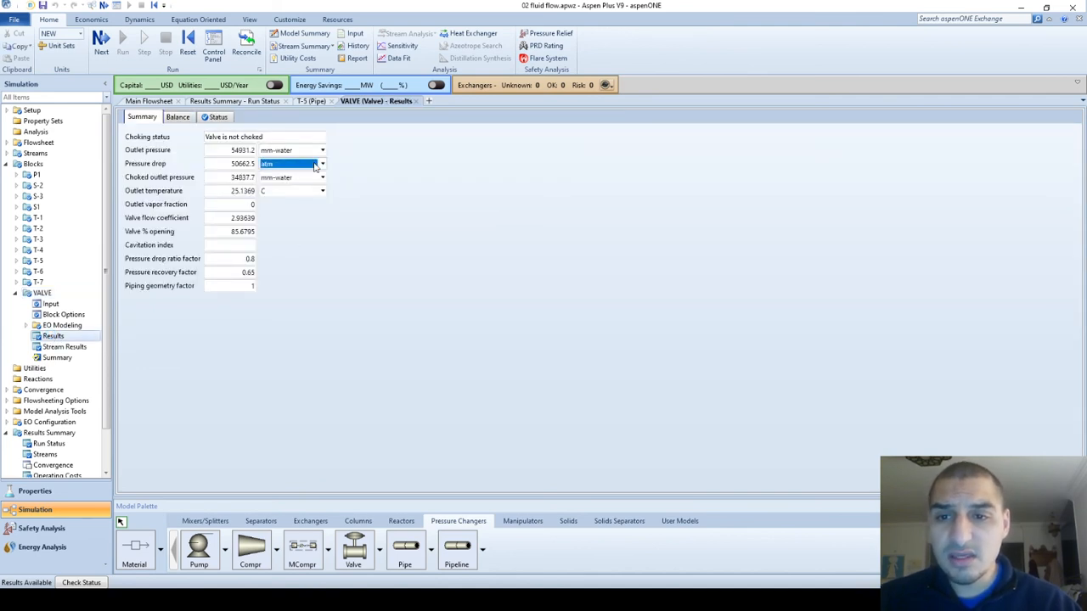
key("Return")
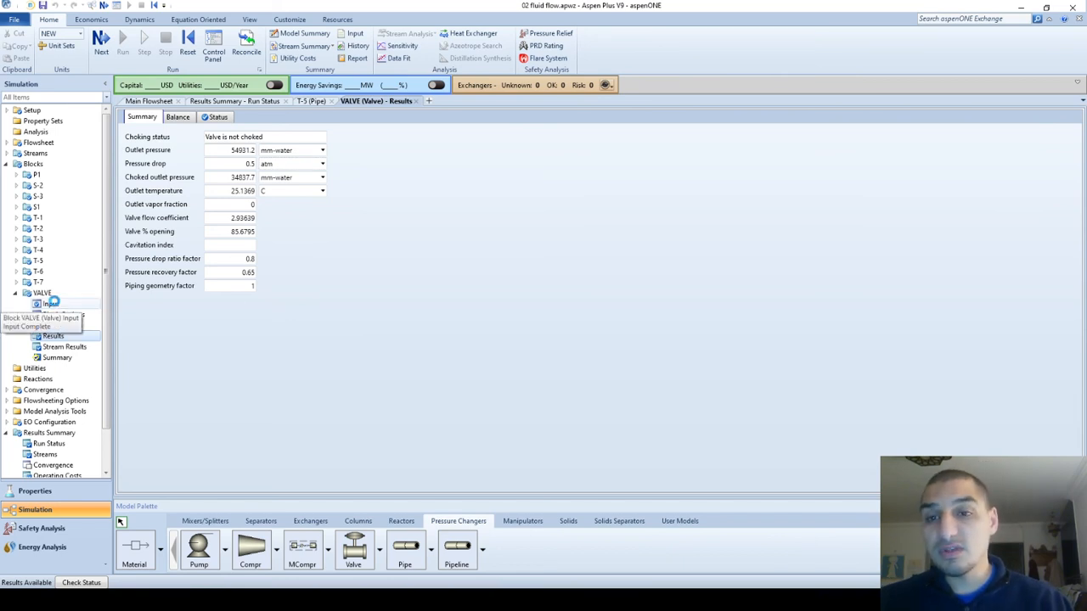
left_click(50, 304)
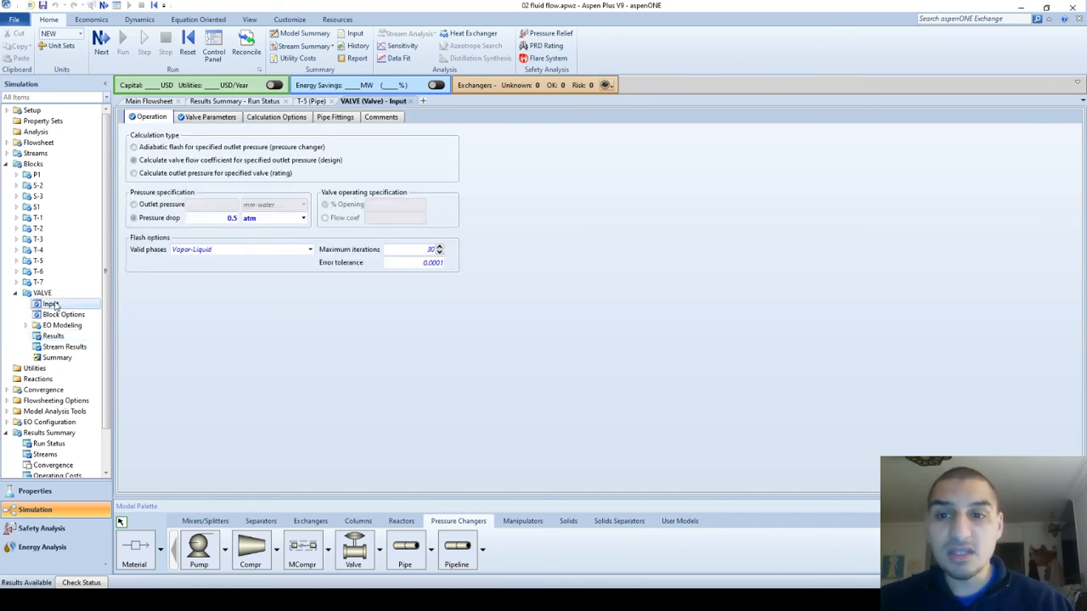
Clear the VALVE block's characteristic type, Cv at 100% opening, pressure drop ratio factor and pressure recovery factor
left_click(203, 123)
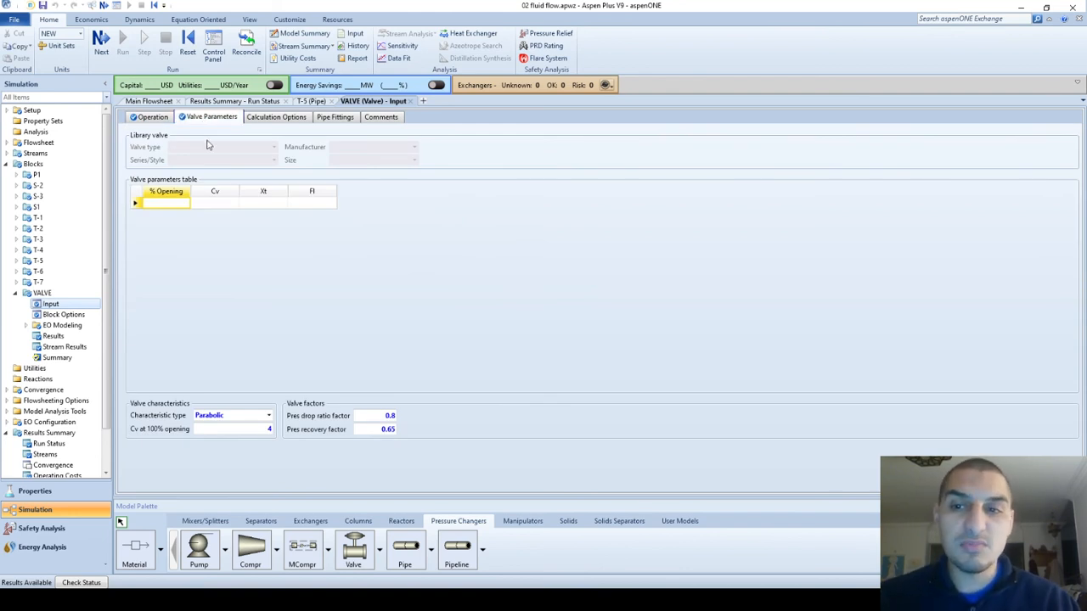
mouse_move(332, 154)
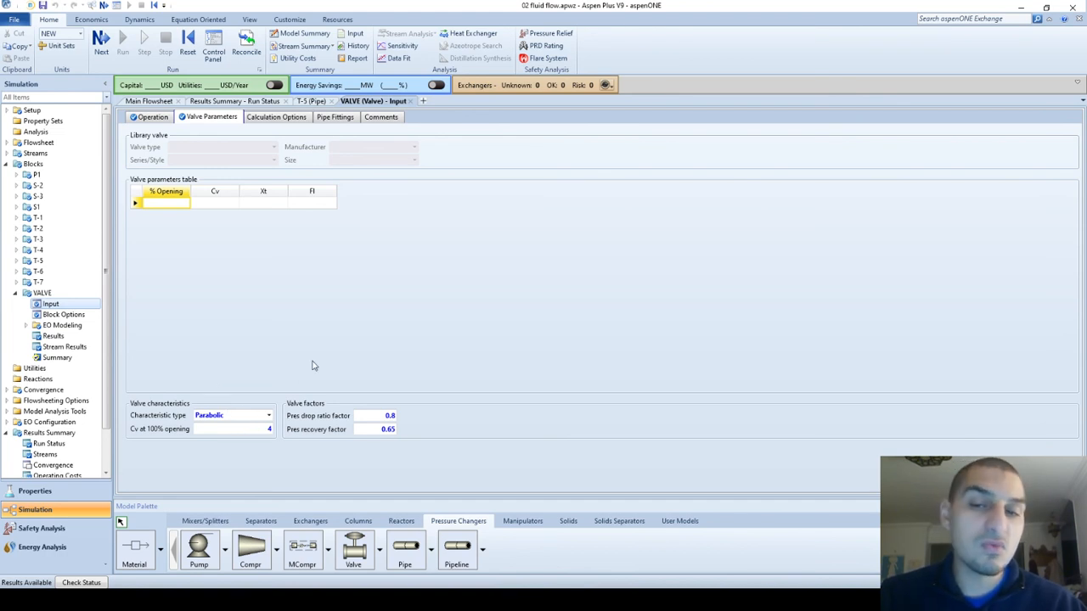
left_click(245, 417)
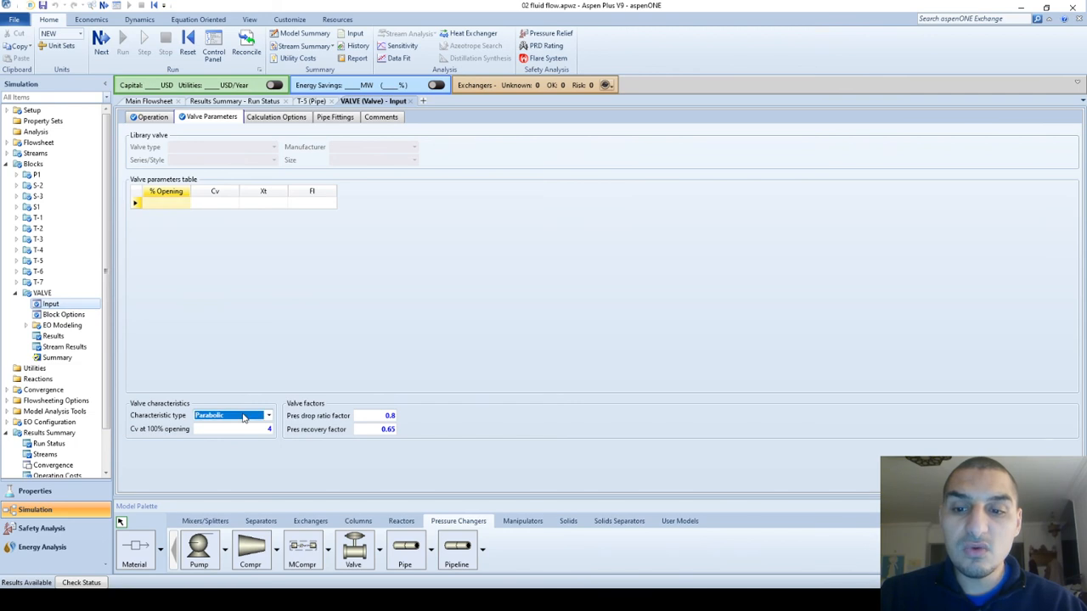
key("Delete")
key("Tab")
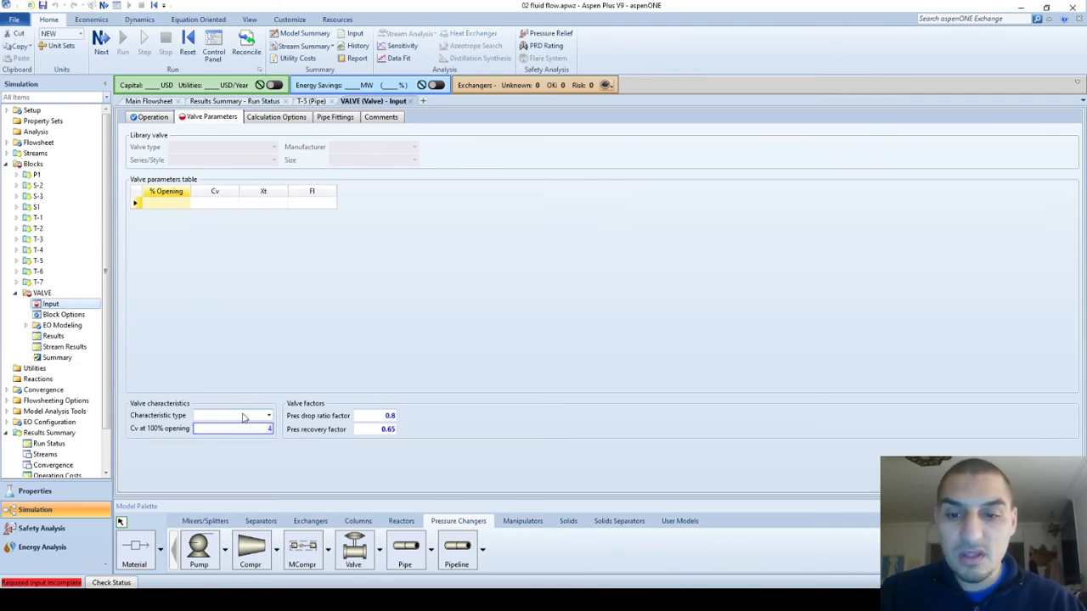
key("Delete")
key("Tab")
key("Delete")
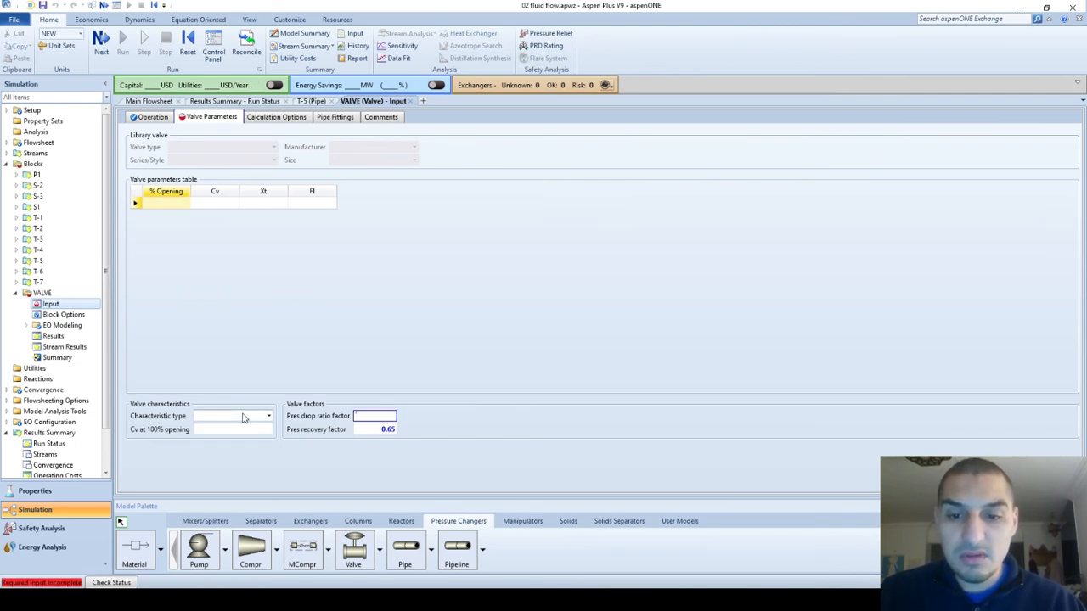
key("Tab")
key("Delete")
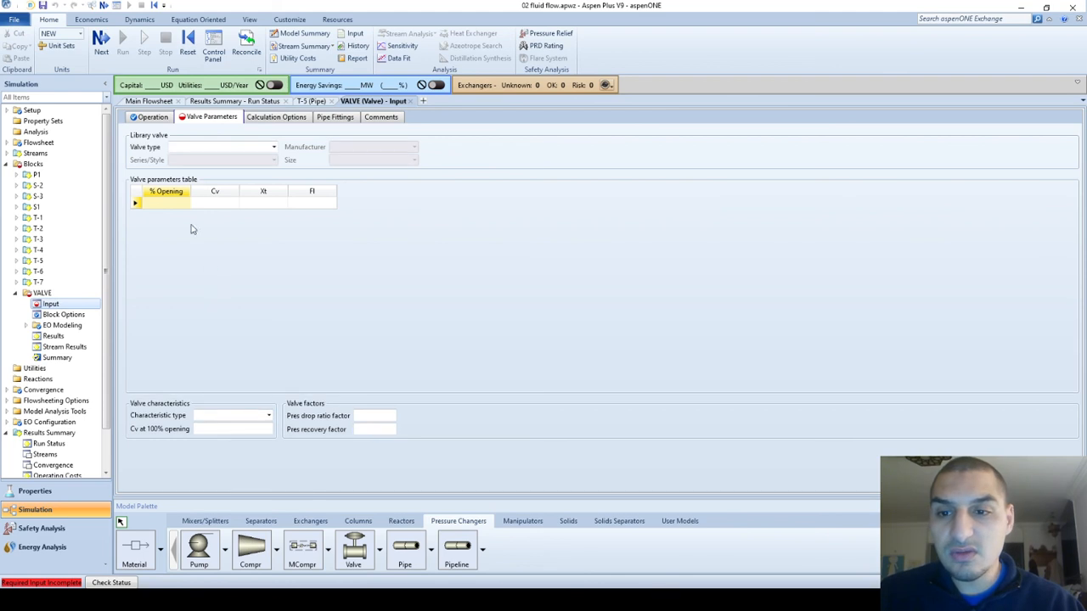
Try opening values of 10 and 20% in the valve parameters table, and clear both rows
left_click(171, 205)
type("10")
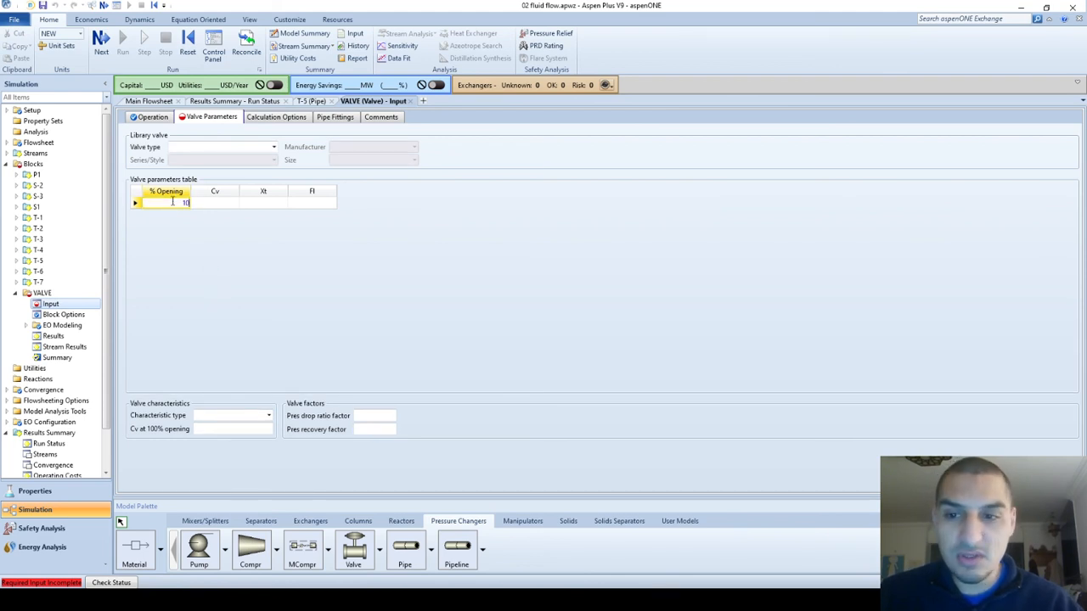
key("Tab")
key("Tab")
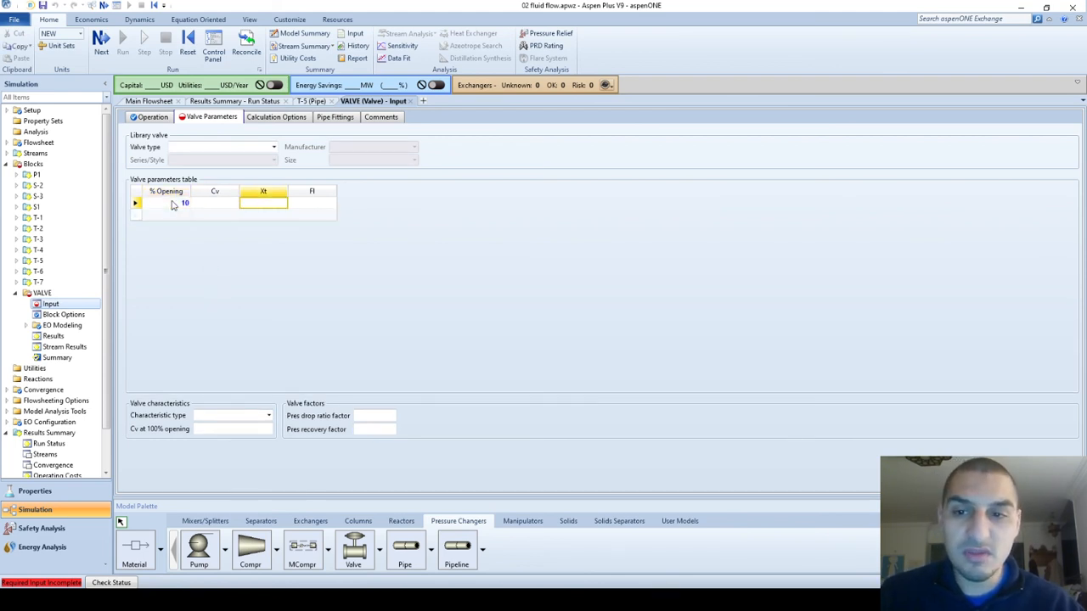
key("Return")
type("20")
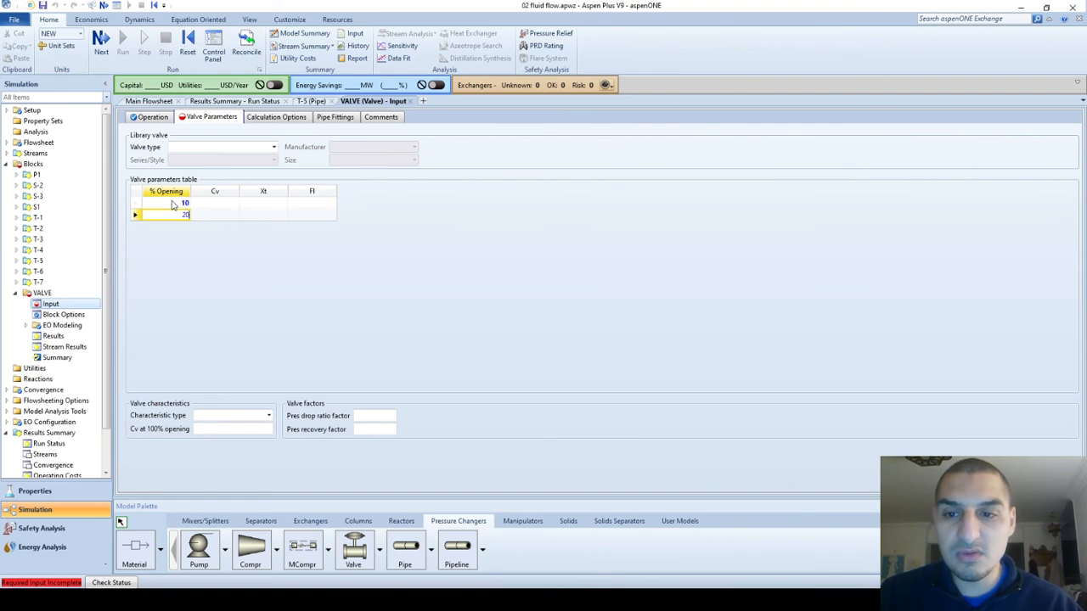
key("Return")
key("Up")
key("Up")
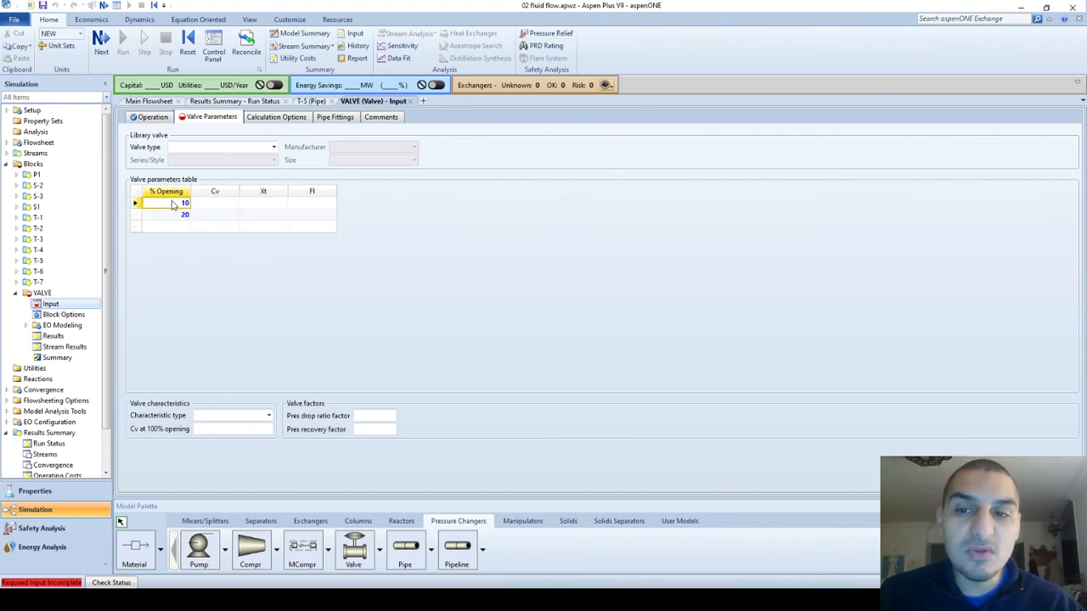
key("Down")
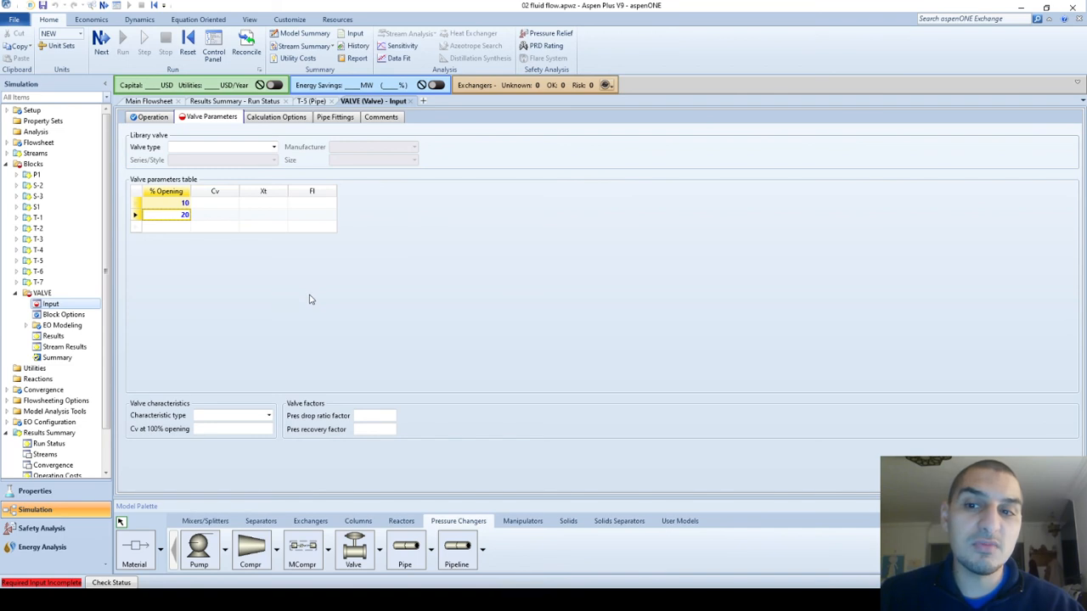
key("Delete")
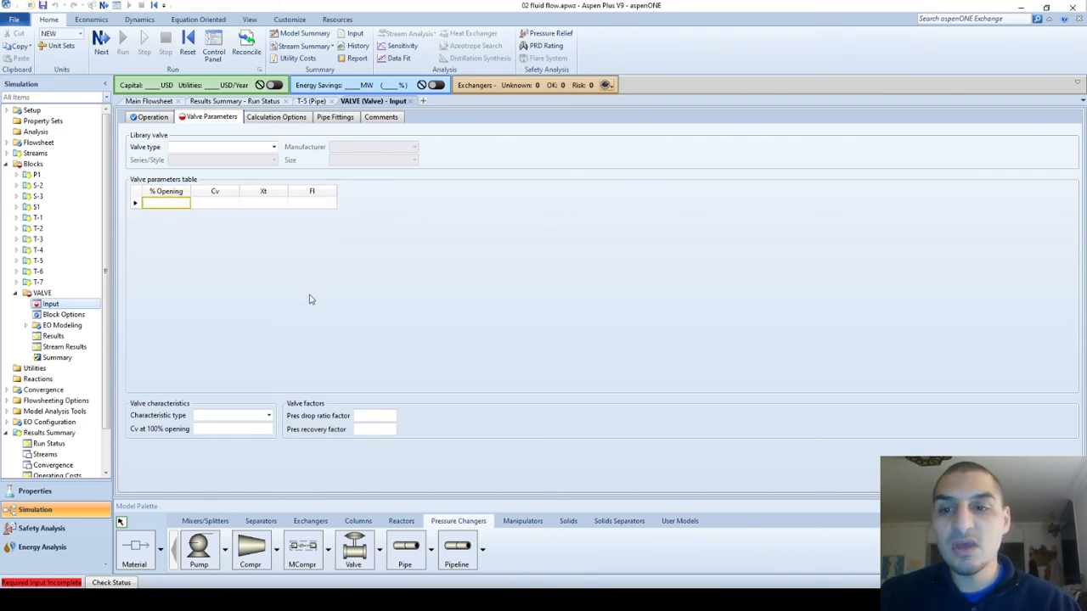
left_click(344, 363)
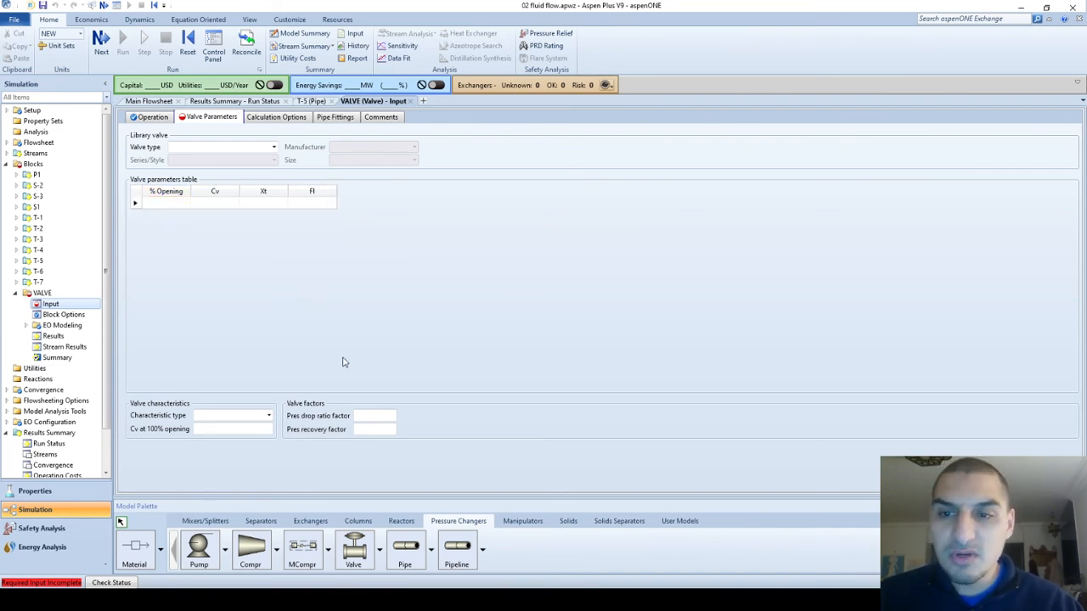
Return to the VALVE block's operation settings
left_click(149, 118)
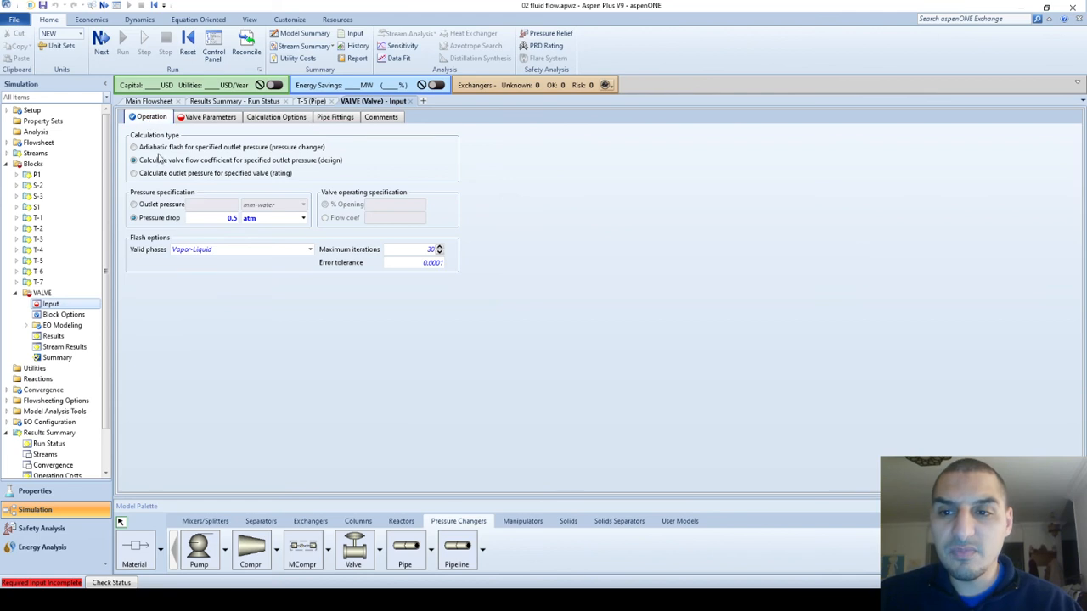